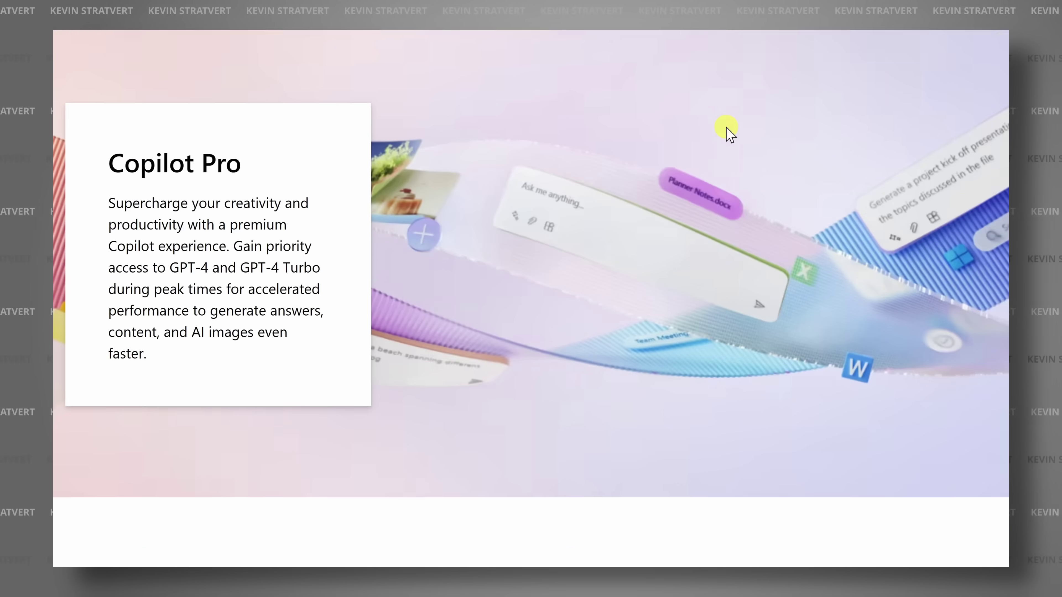
Open the Copilot Pro page and scroll to its $20.00 per user/month pricing and features
scroll(723, 128, "down", 10)
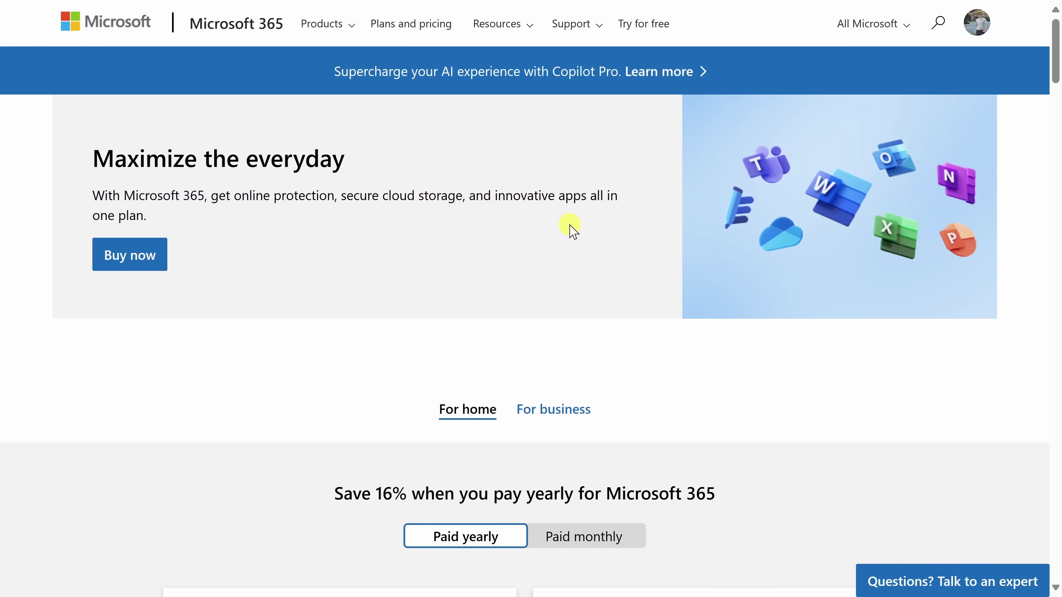
scroll(610, 227, "down", 10)
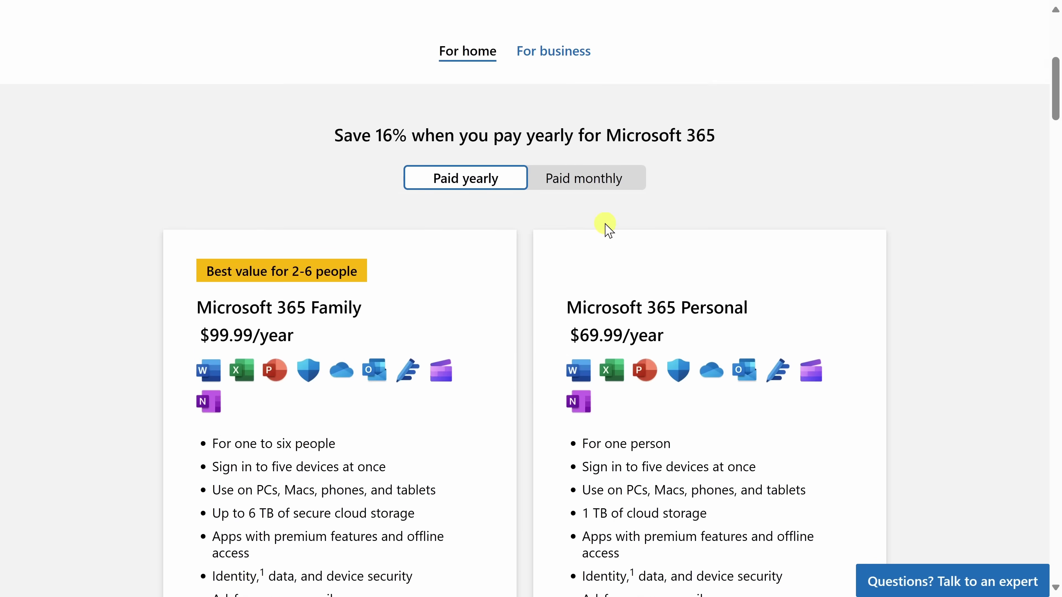
scroll(606, 227, "down", 2)
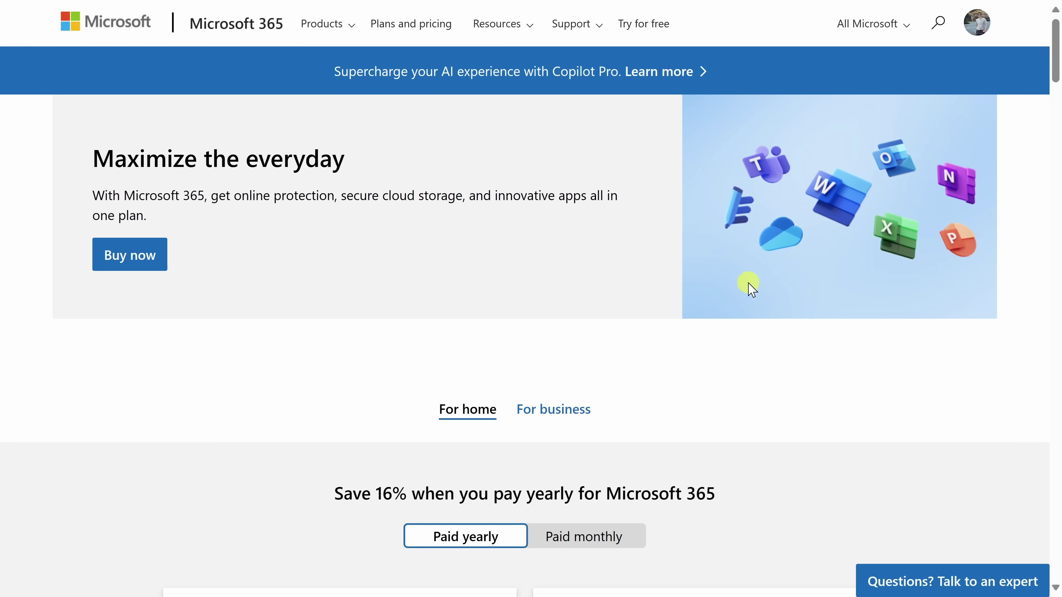
left_click(658, 77)
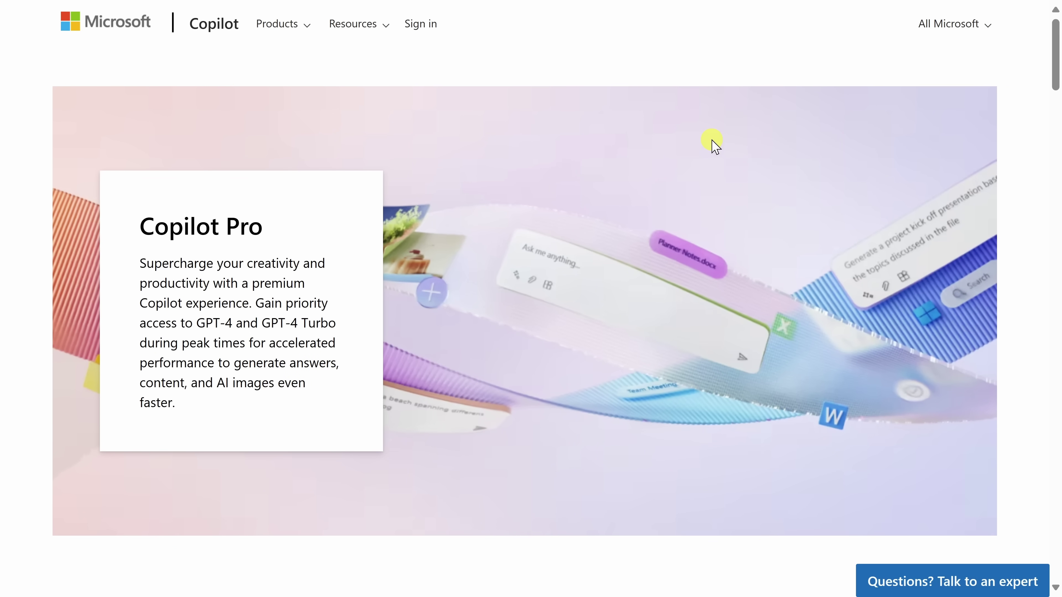
scroll(713, 143, "down", 12)
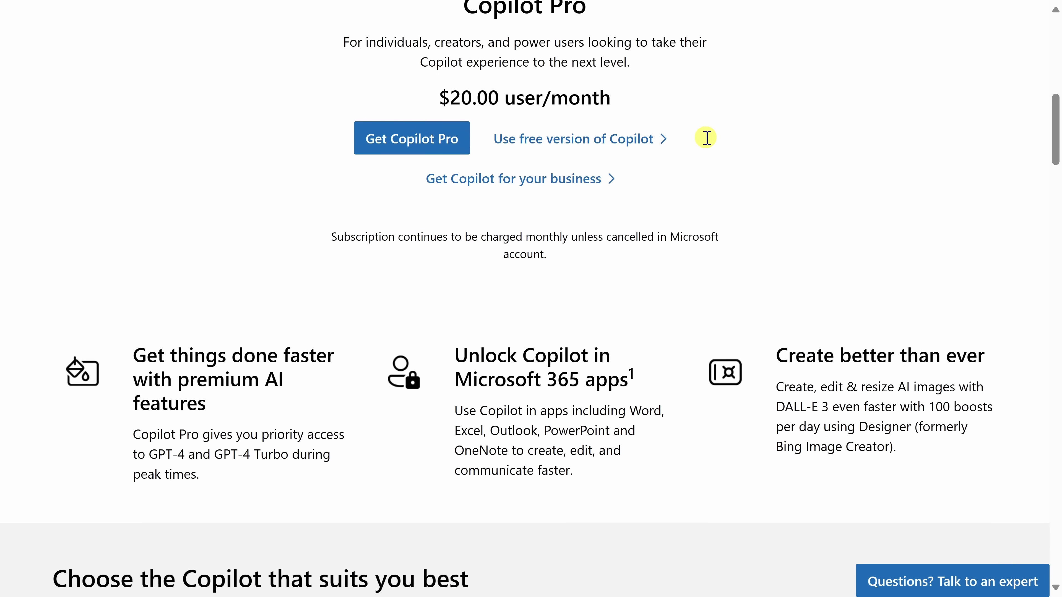
scroll(706, 140, "down", 2)
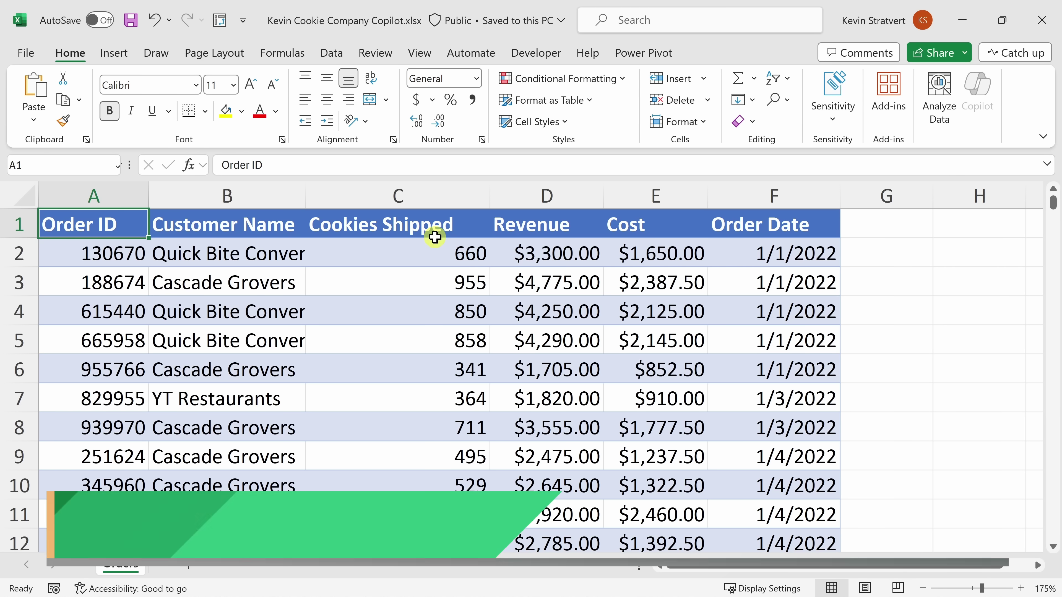
scroll(426, 279, "down", 8)
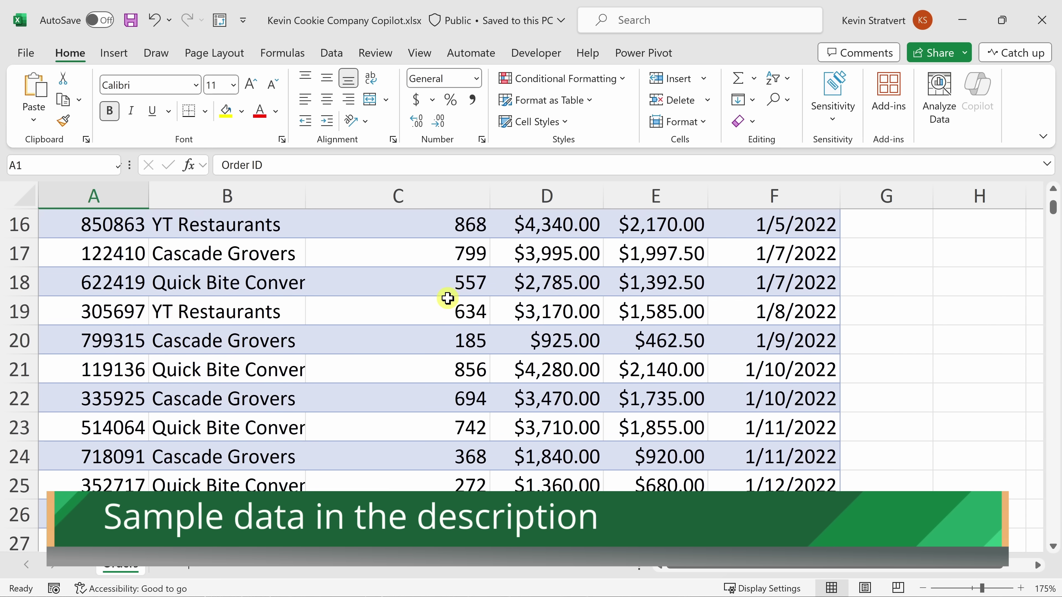
scroll(485, 377, "up", 8)
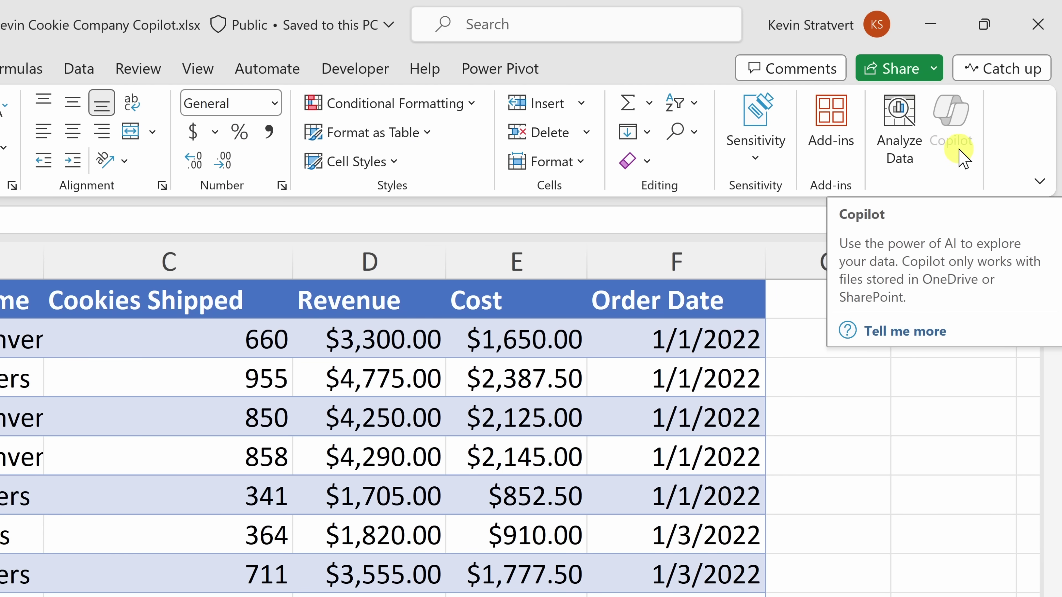
left_click(954, 119)
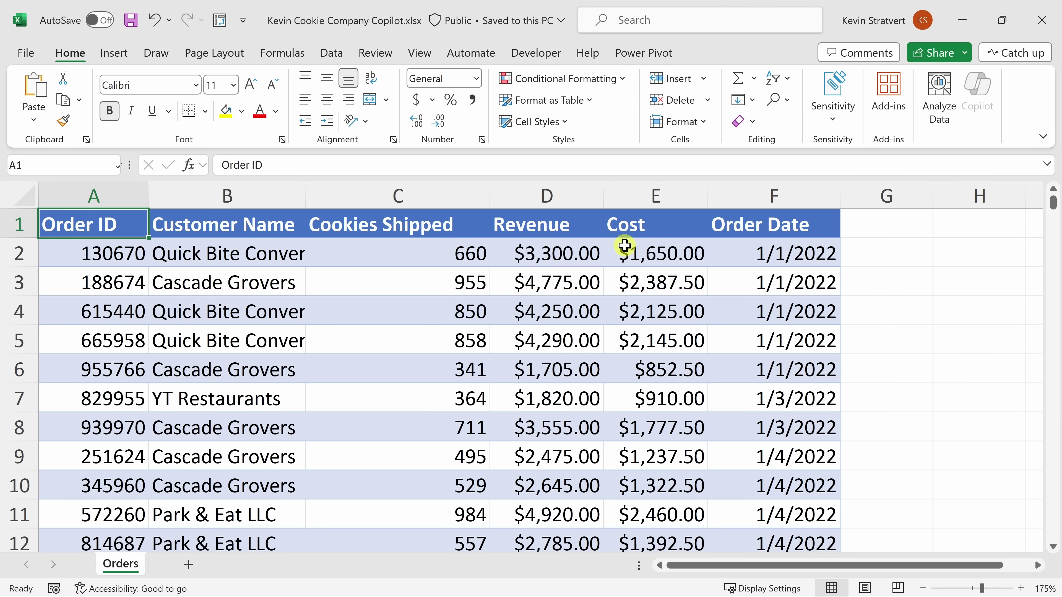
left_click(636, 280)
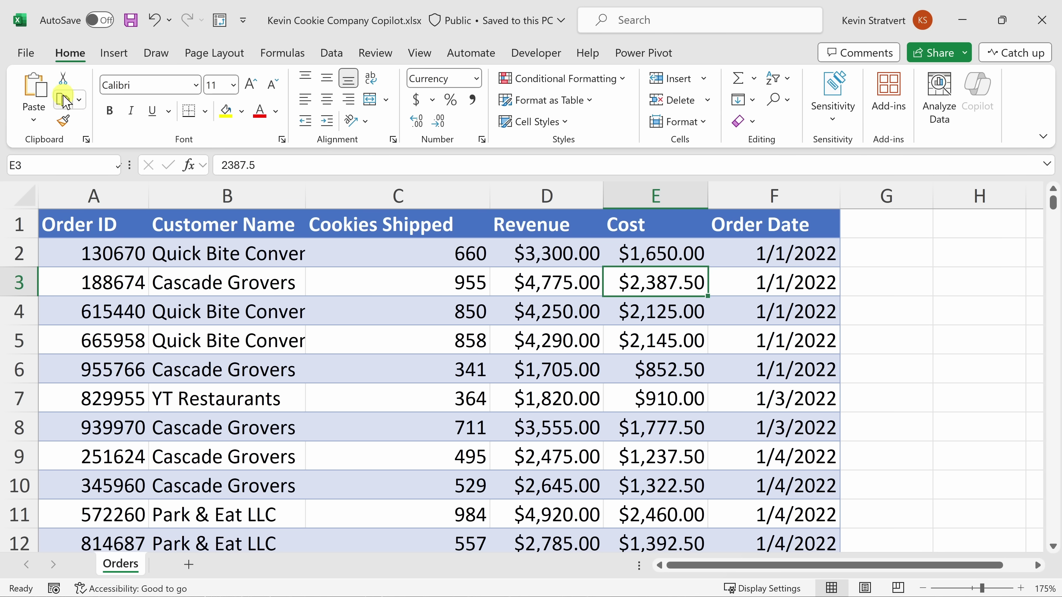
Save the workbook as Kevin Cookie Company Copilot.xlsx to OneDrive so AutoSave turns on
left_click(26, 52)
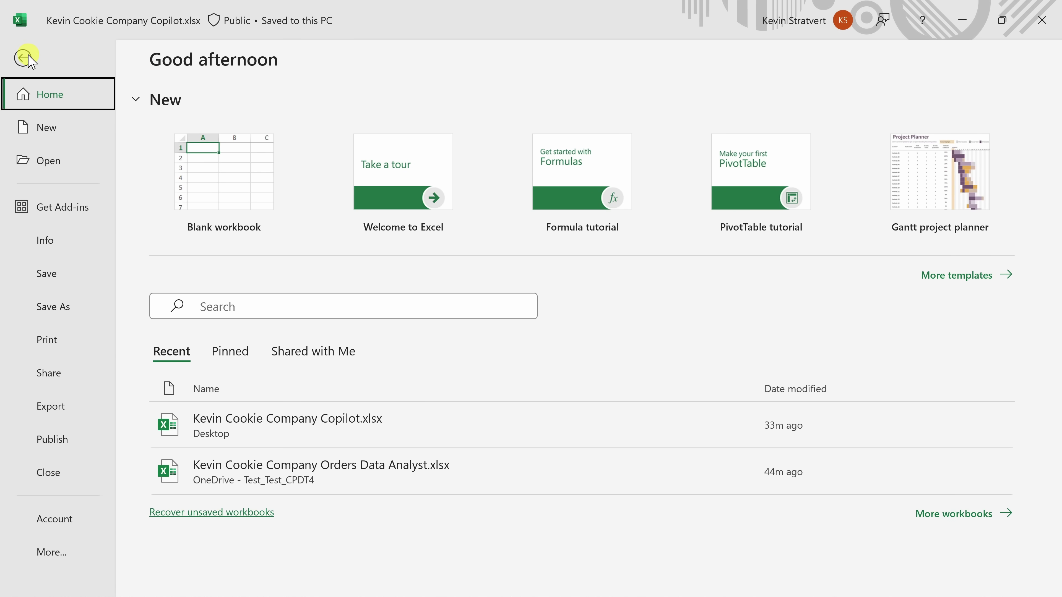
left_click(65, 314)
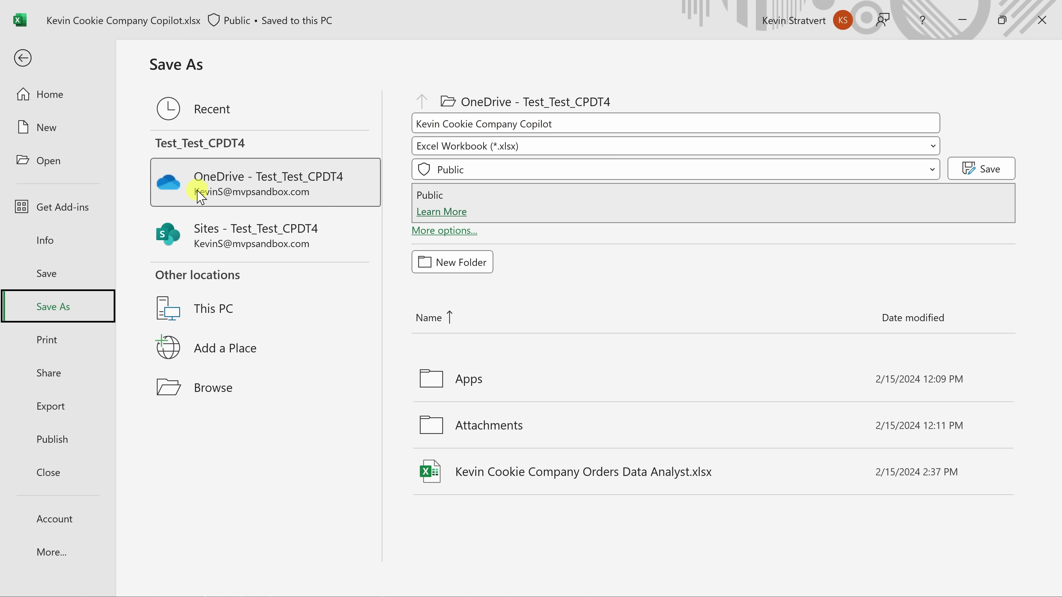
left_click(987, 172)
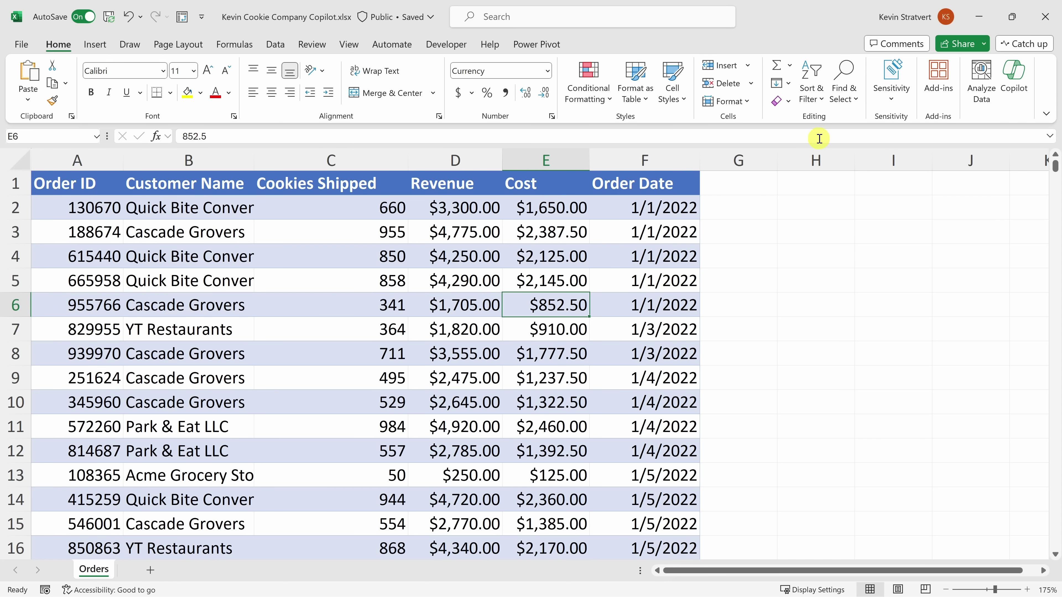
Have Copilot convert the order data in A1:F840 into Table1 with filter headers
left_click(1015, 81)
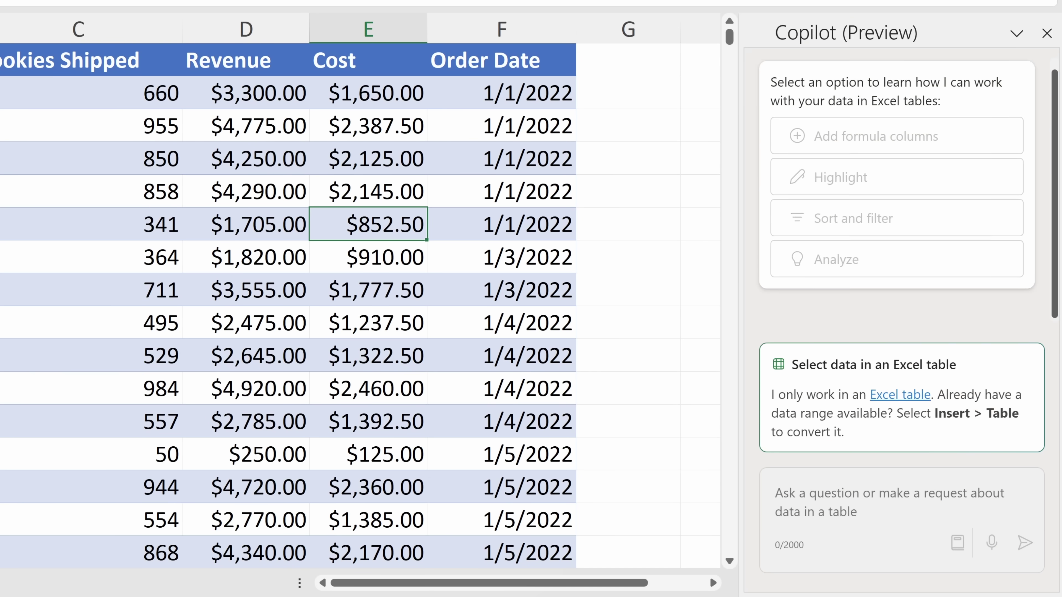
scroll(789, 135, "up", 2)
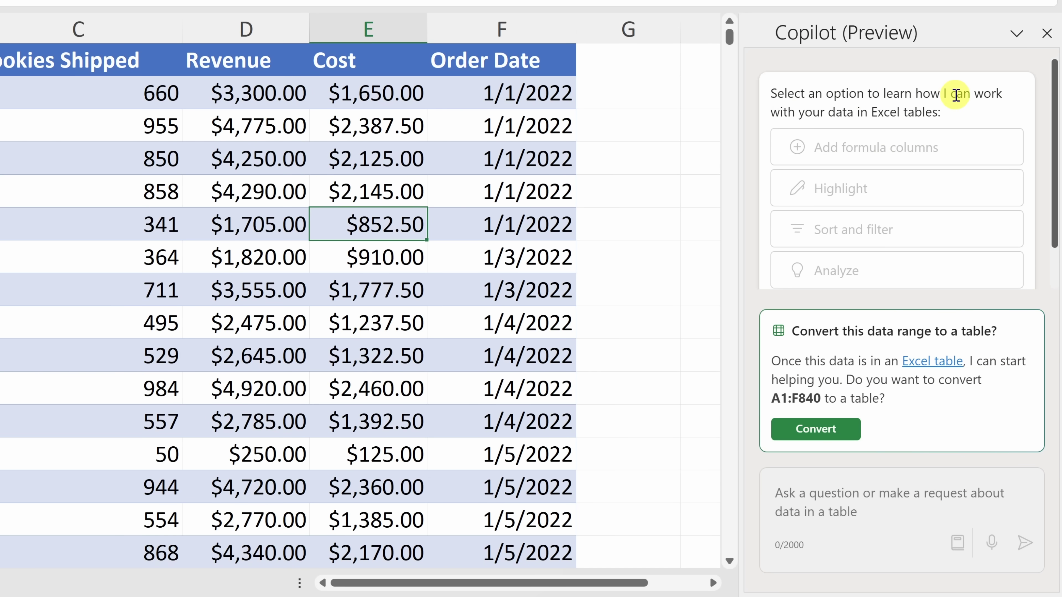
scroll(957, 95, "down", 2)
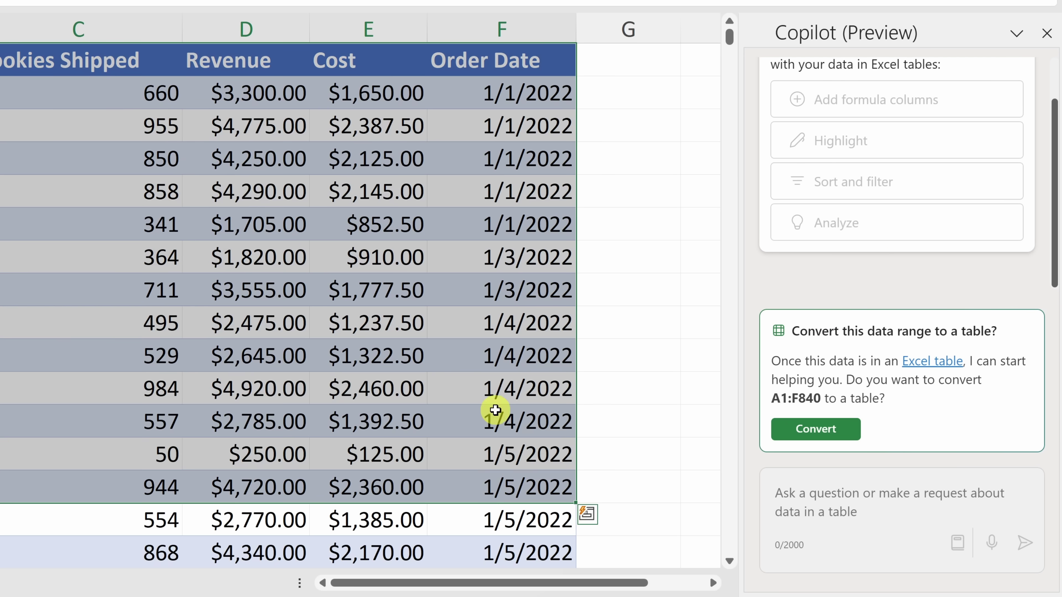
left_click(550, 384)
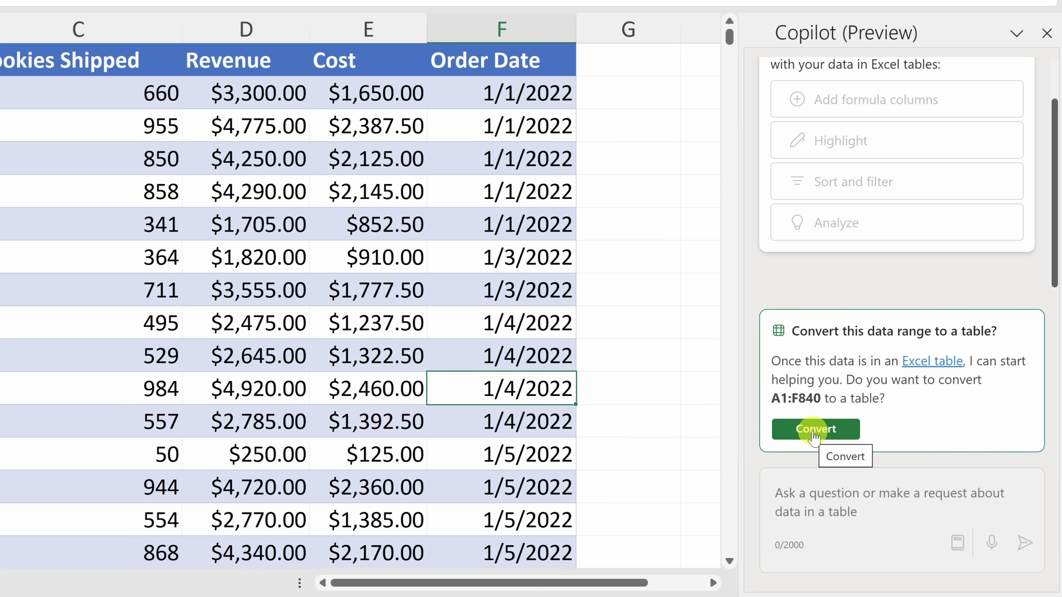
left_click(814, 430)
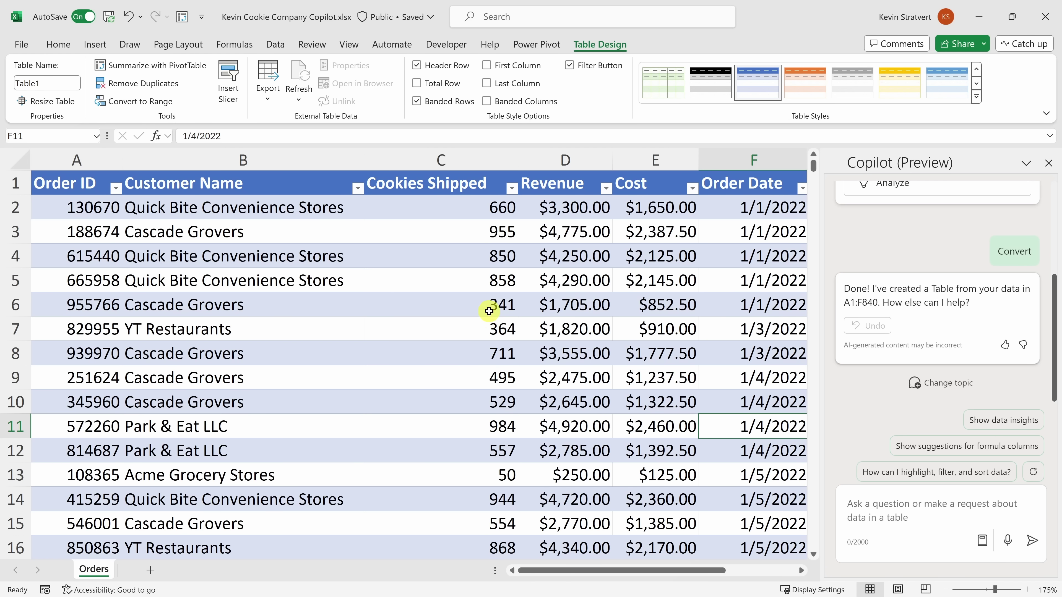
left_click_drag(71, 277, 687, 471)
left_click(658, 448)
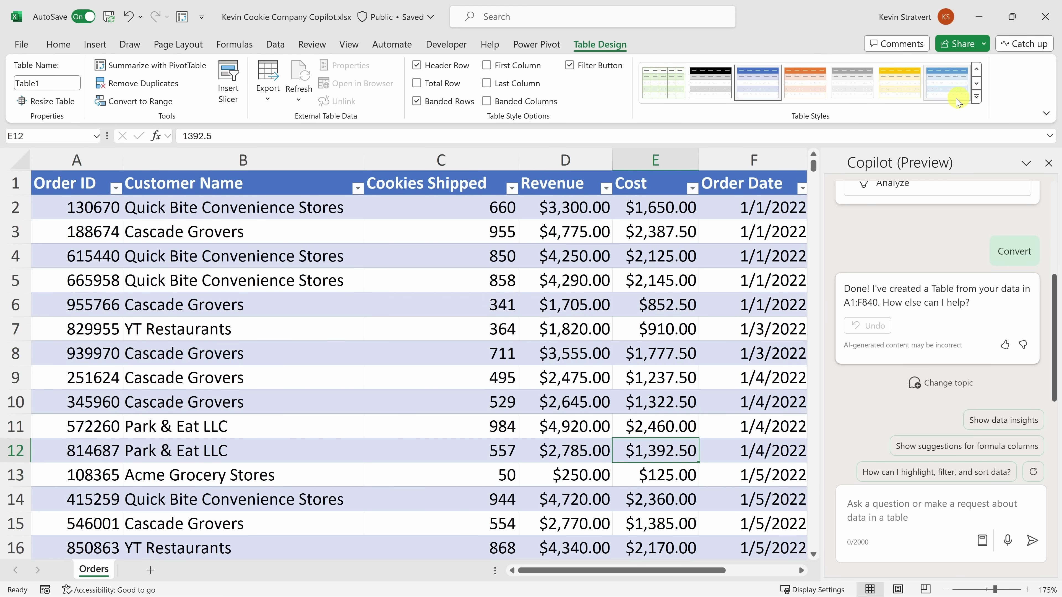
left_click(977, 97)
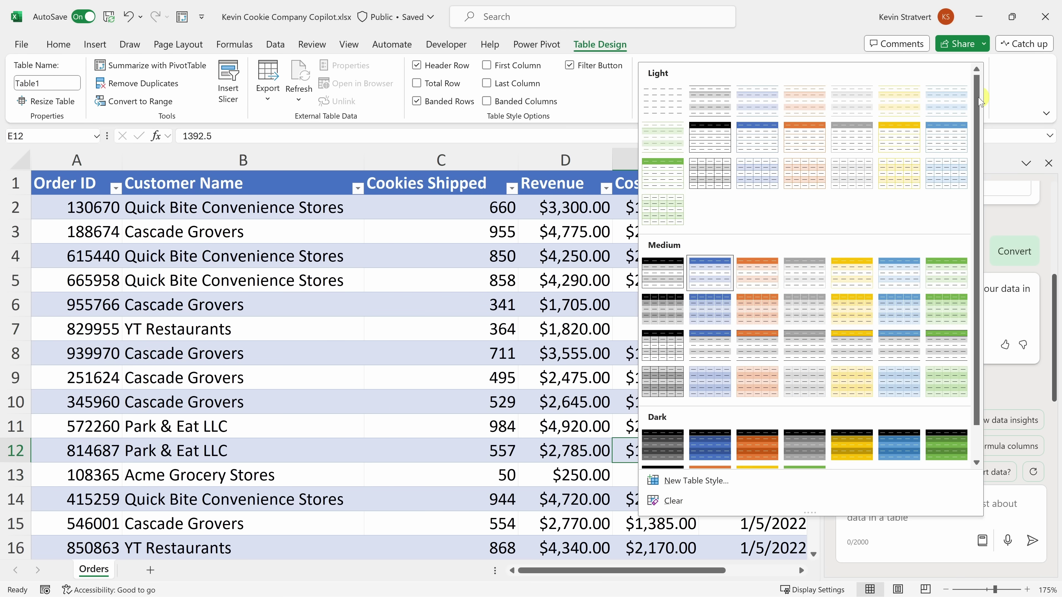
left_click(997, 69)
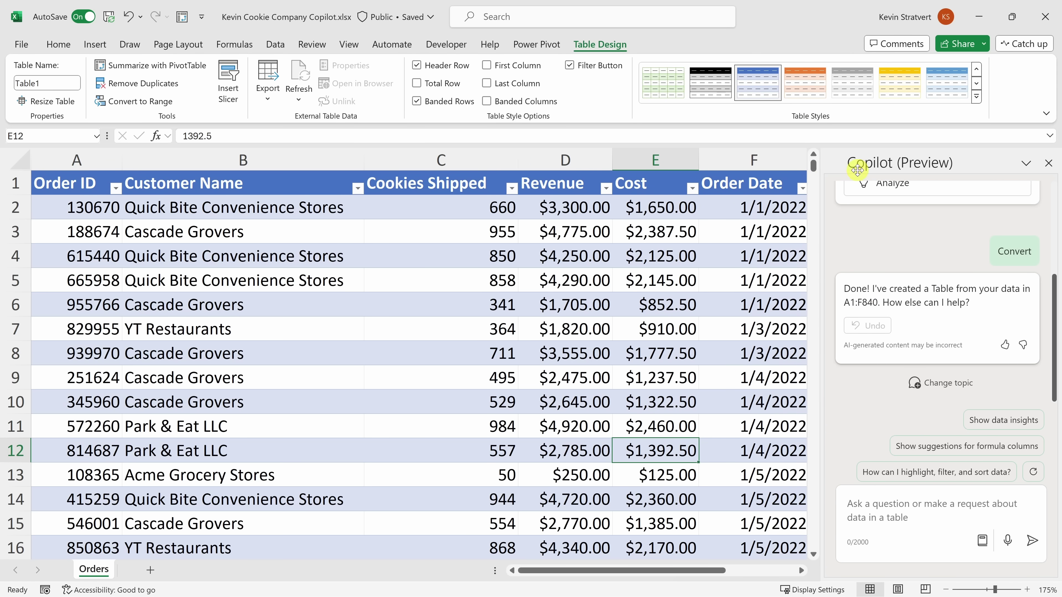
left_click_drag(773, 183, 63, 183)
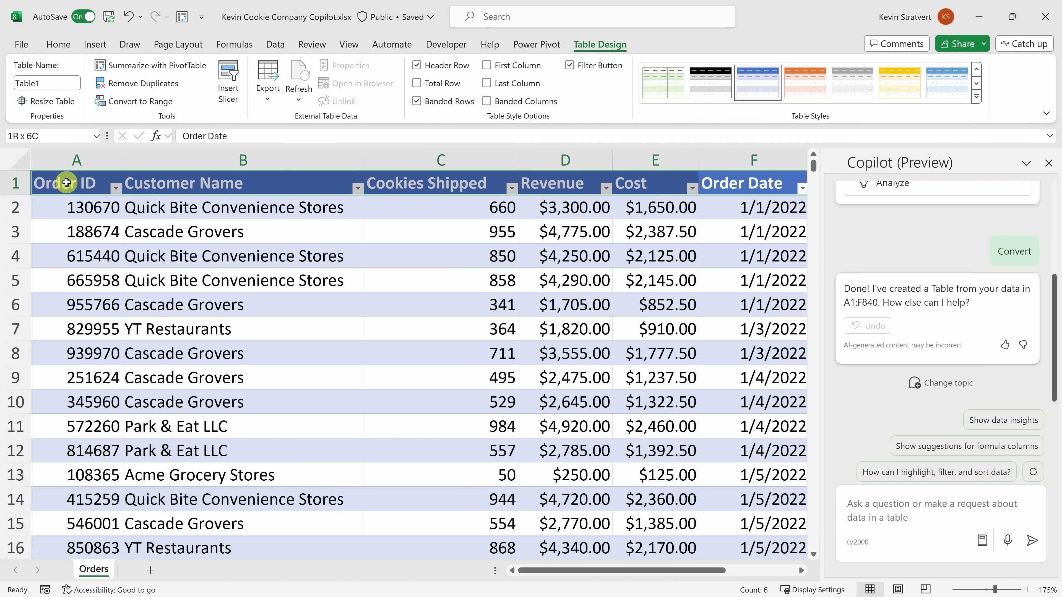
left_click(115, 188)
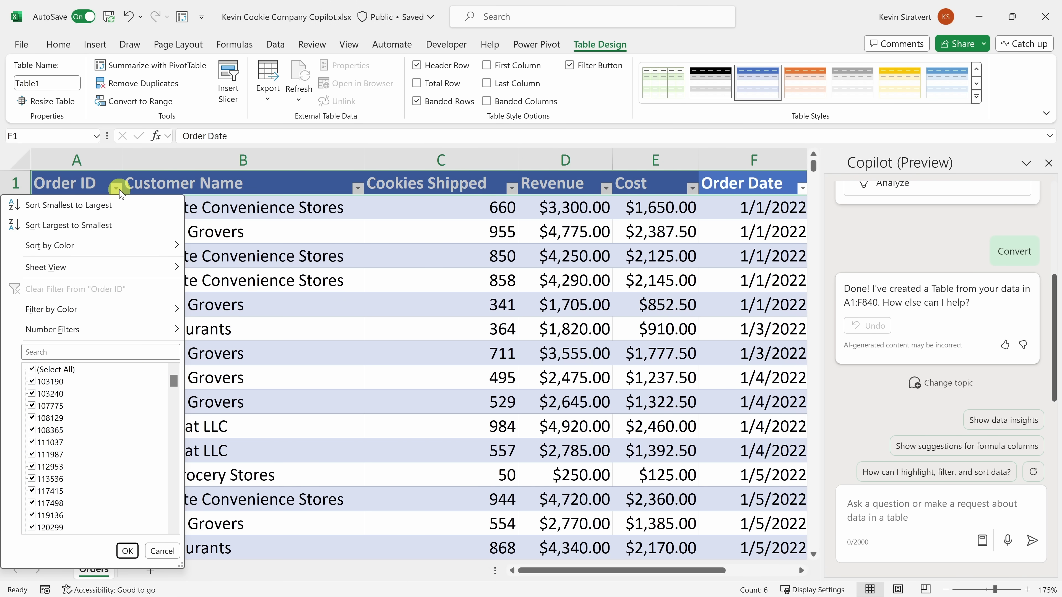
left_click(116, 189)
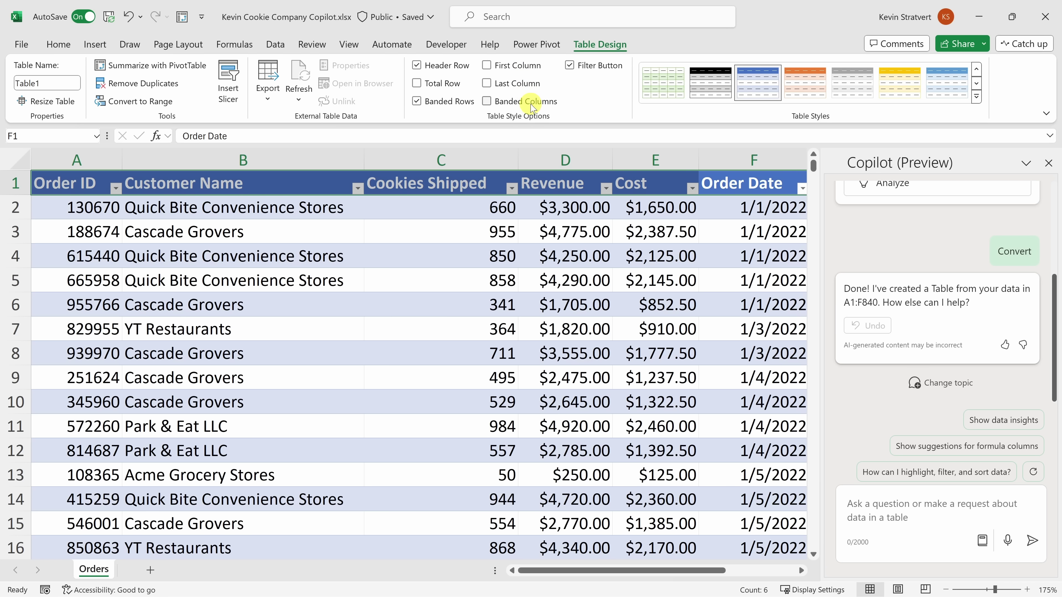
left_click(576, 229)
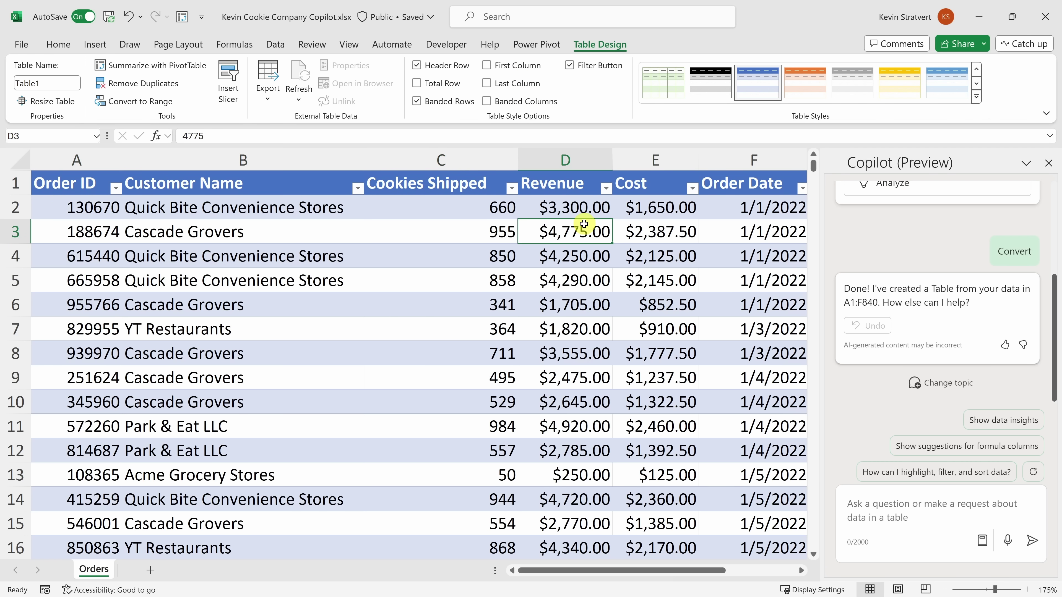
Browse Copilot's suggested prompts, viewing the Create examples and returning to the categories
scroll(896, 296, "up", 5)
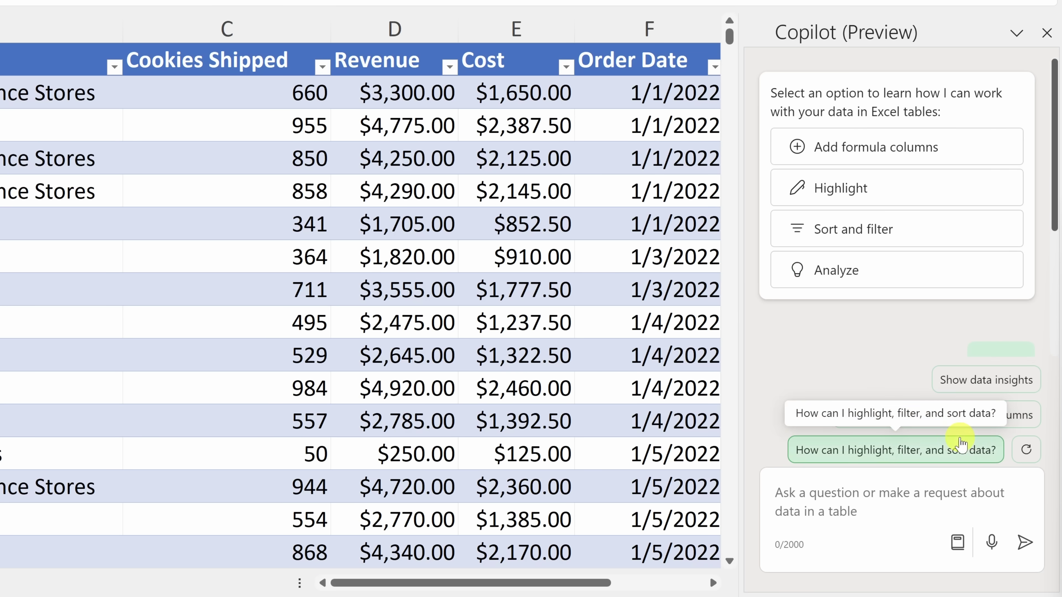
left_click(846, 493)
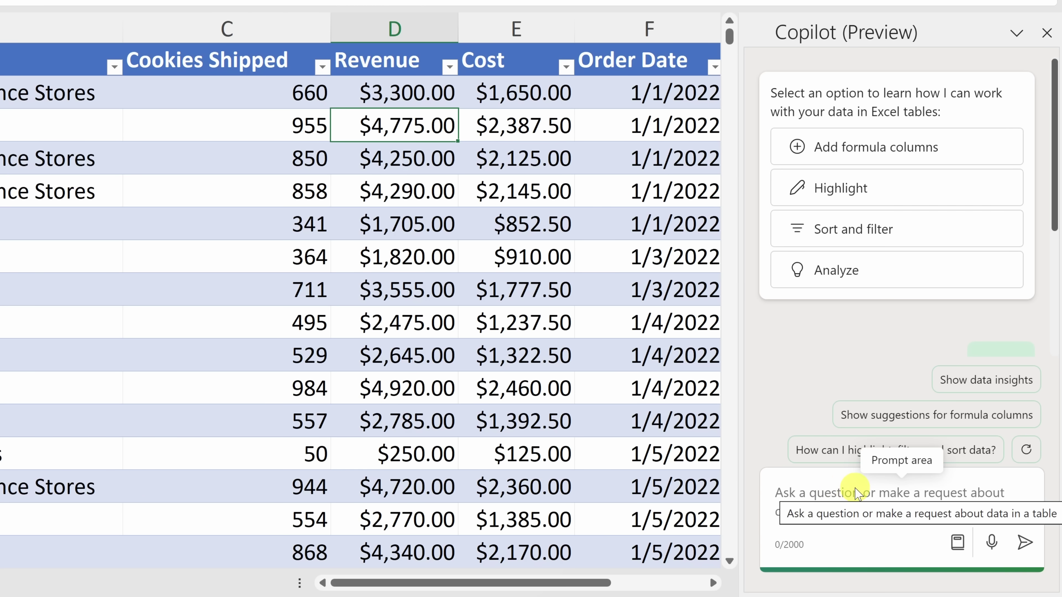
left_click(958, 544)
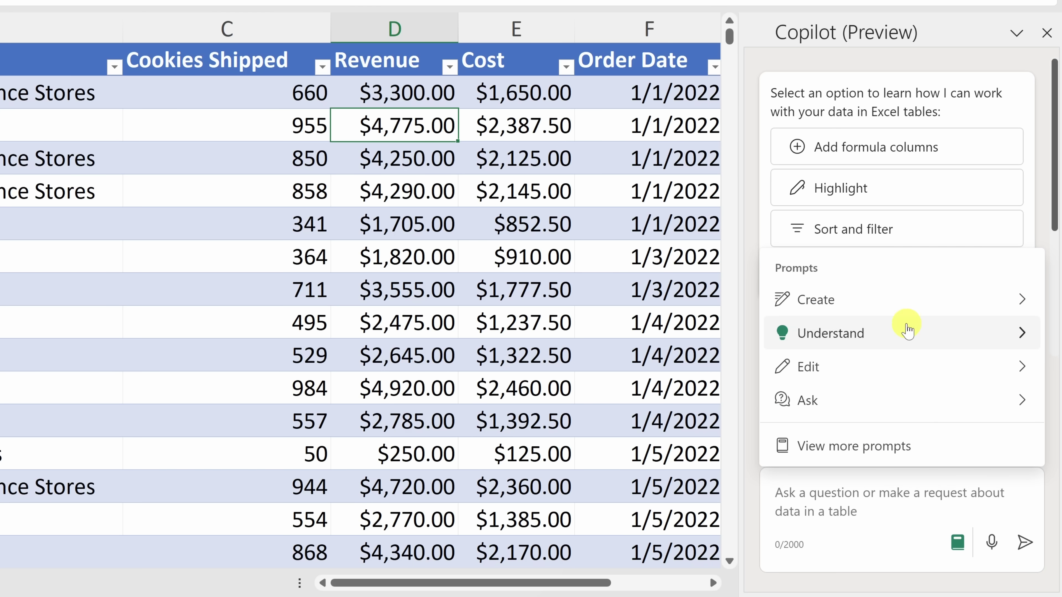
left_click(904, 313)
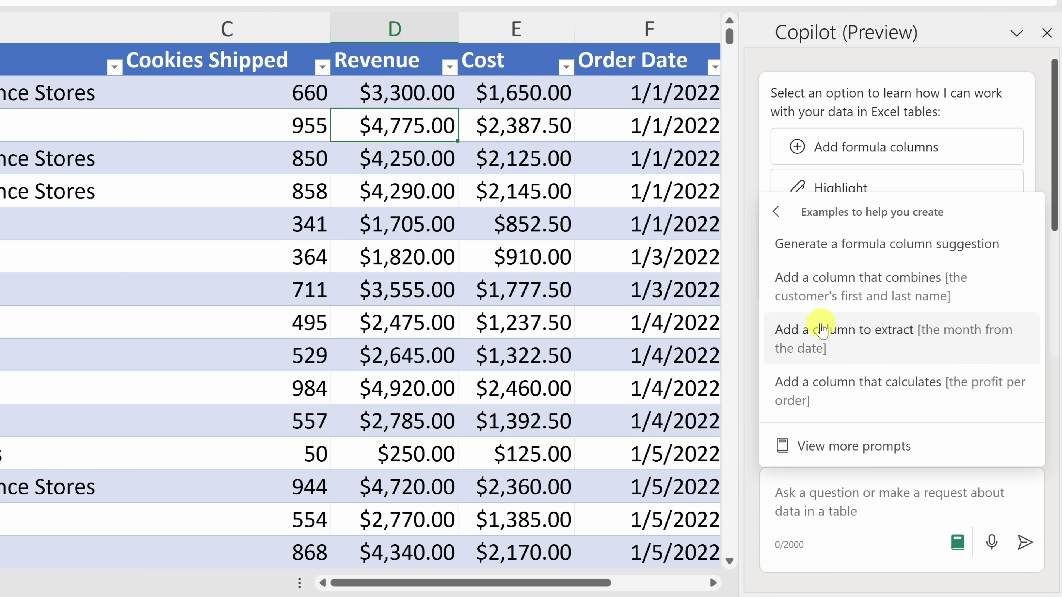
left_click(777, 211)
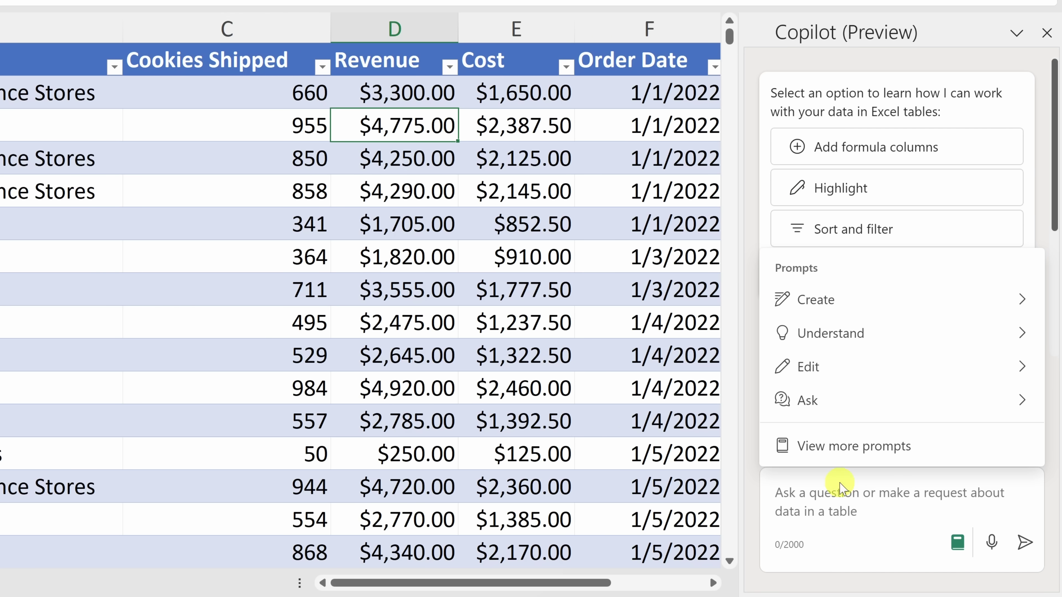
left_click(784, 493)
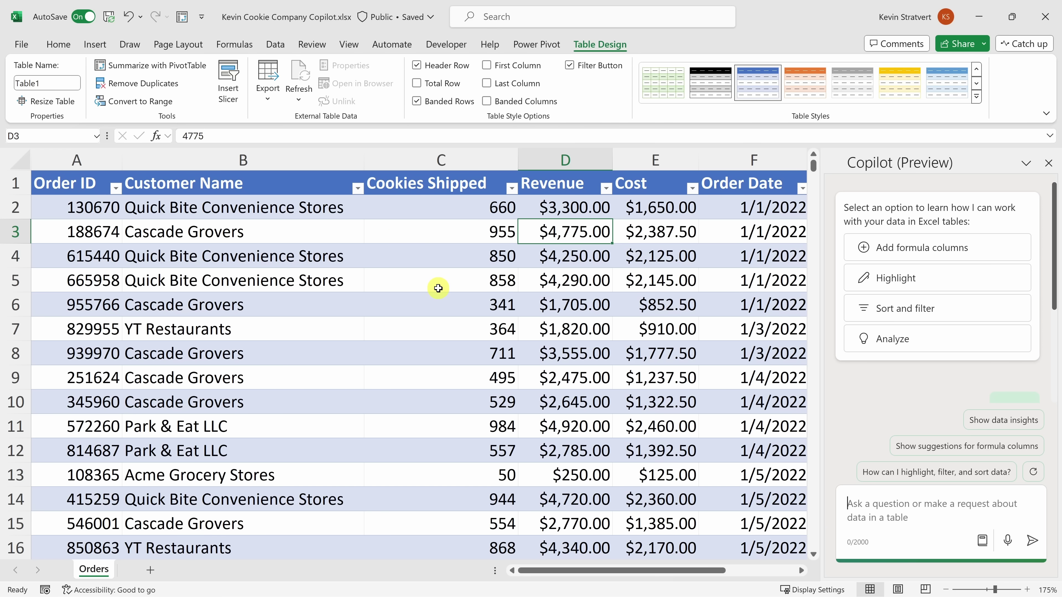
Inspect the Customer Name column, then paste 'How many customers does the Kevin Cookie Company have?' into Copilot
scroll(222, 457, "down", 2)
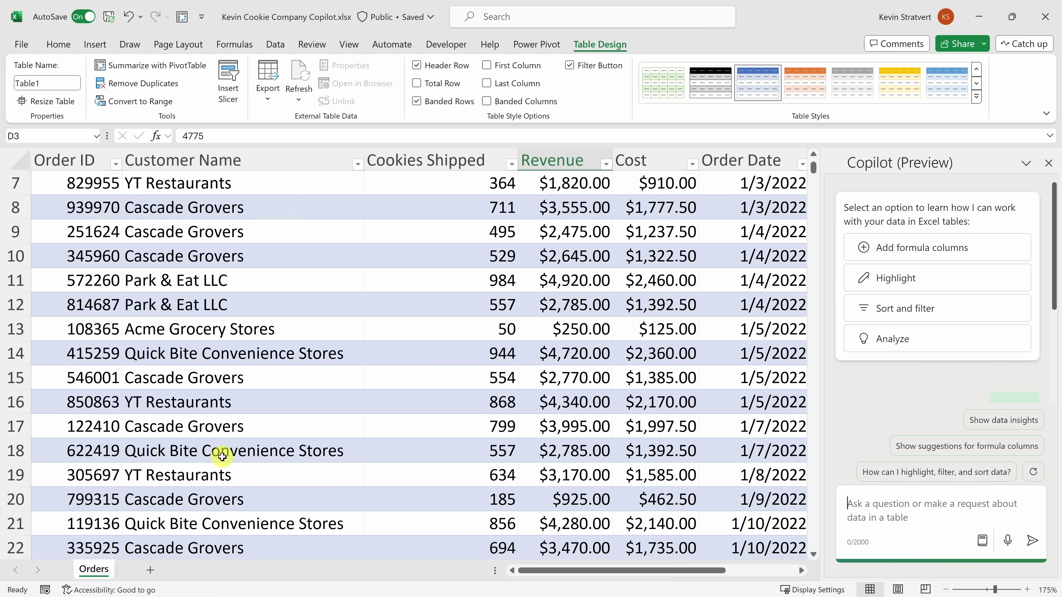
scroll(222, 457, "up", 2)
left_click(254, 153)
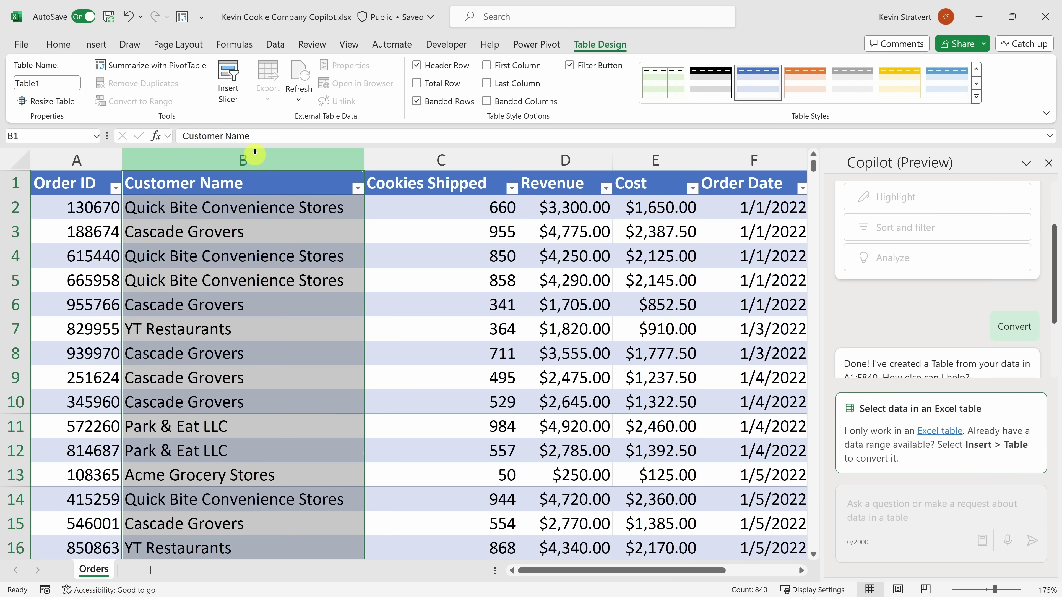
left_click(283, 210)
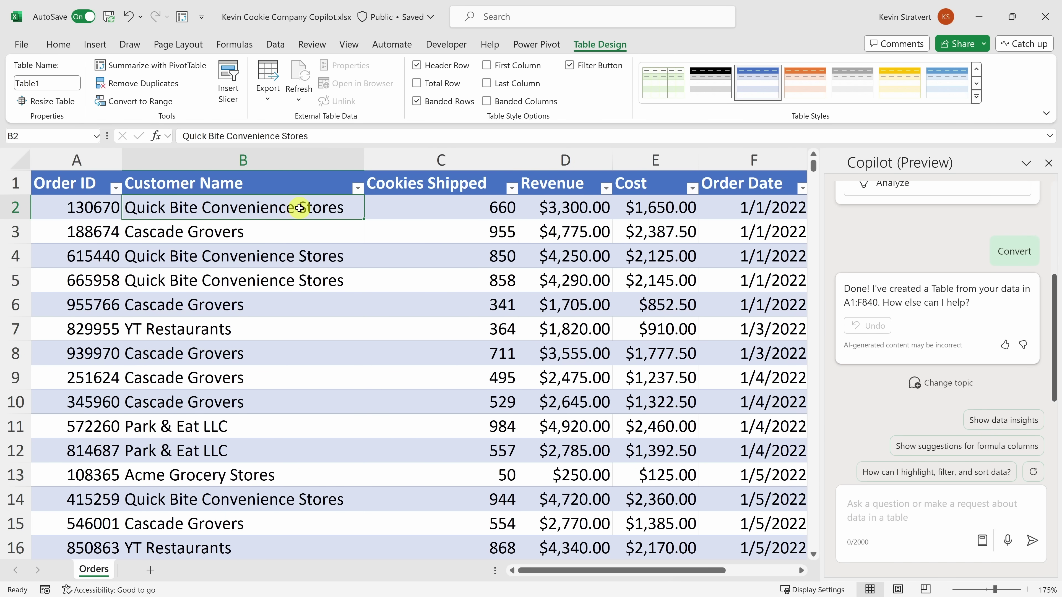
left_click(358, 188)
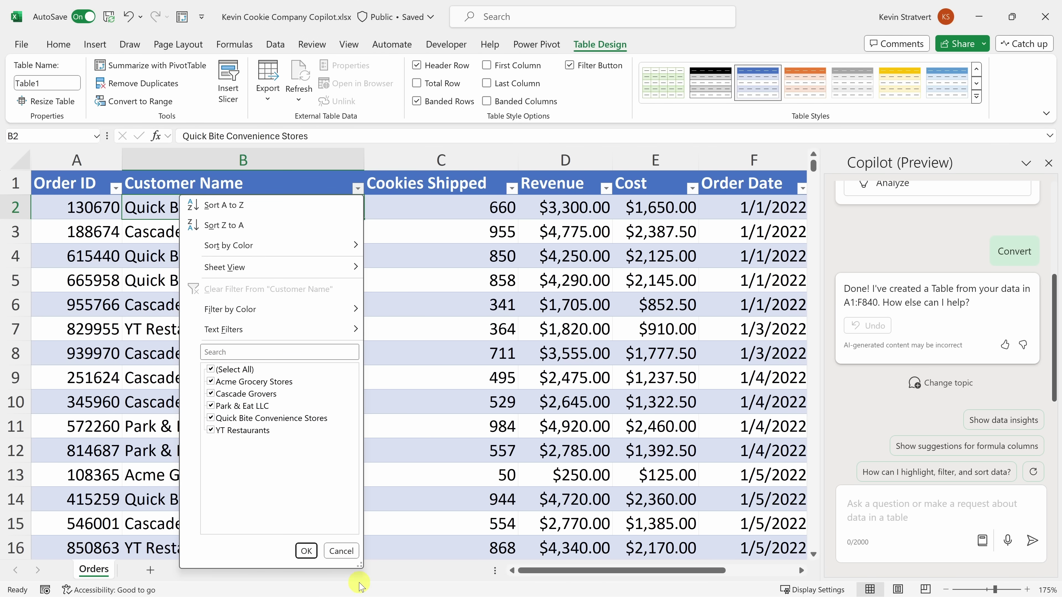
left_click(342, 550)
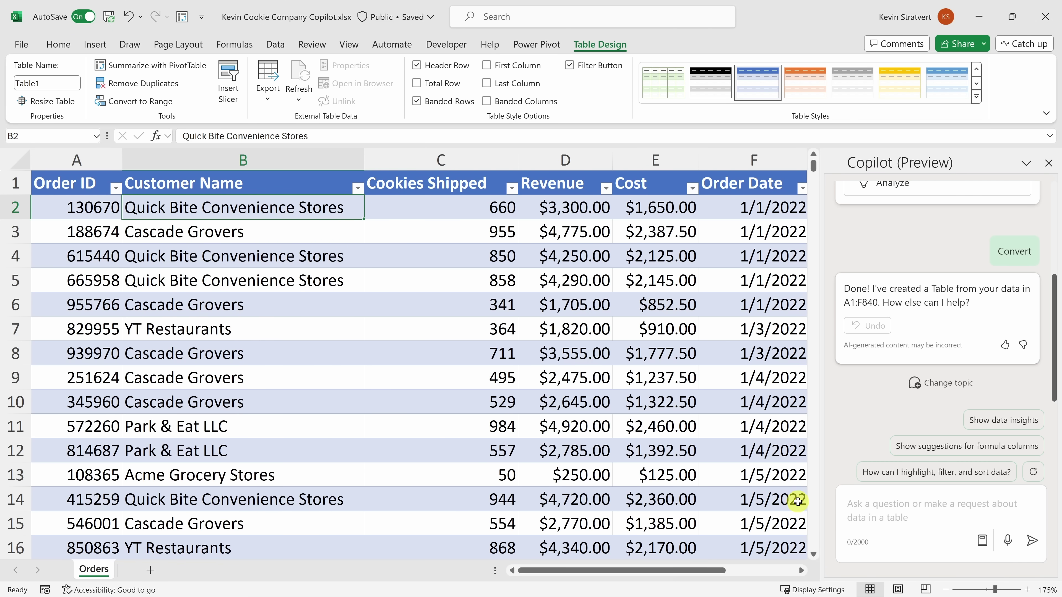
left_click(878, 514)
type("How many customers does the Kevin Cookie Company have?")
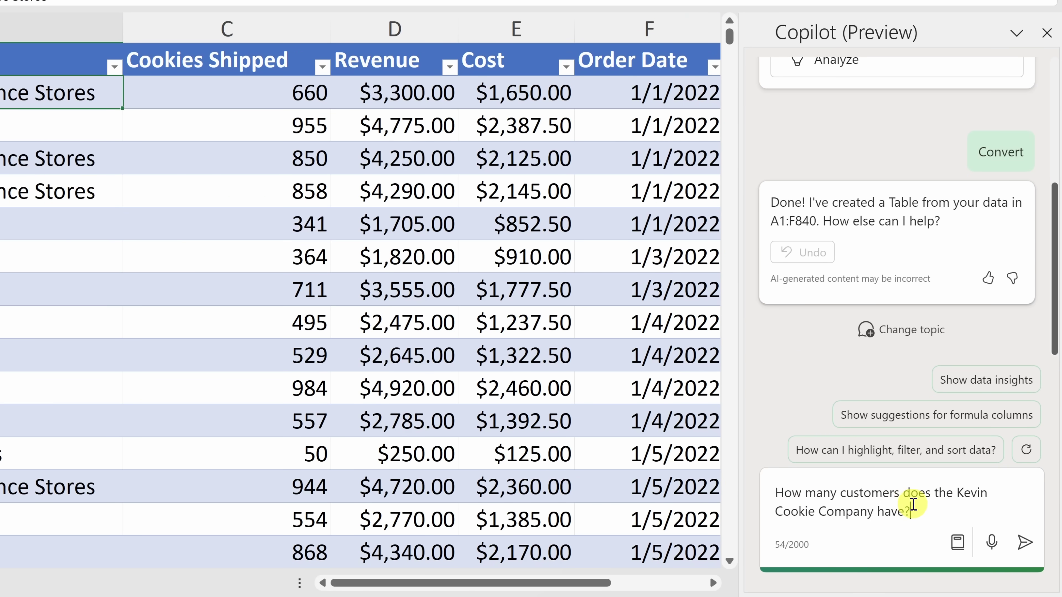
Submit the customer-count question to Copilot for analysis
left_click(992, 549)
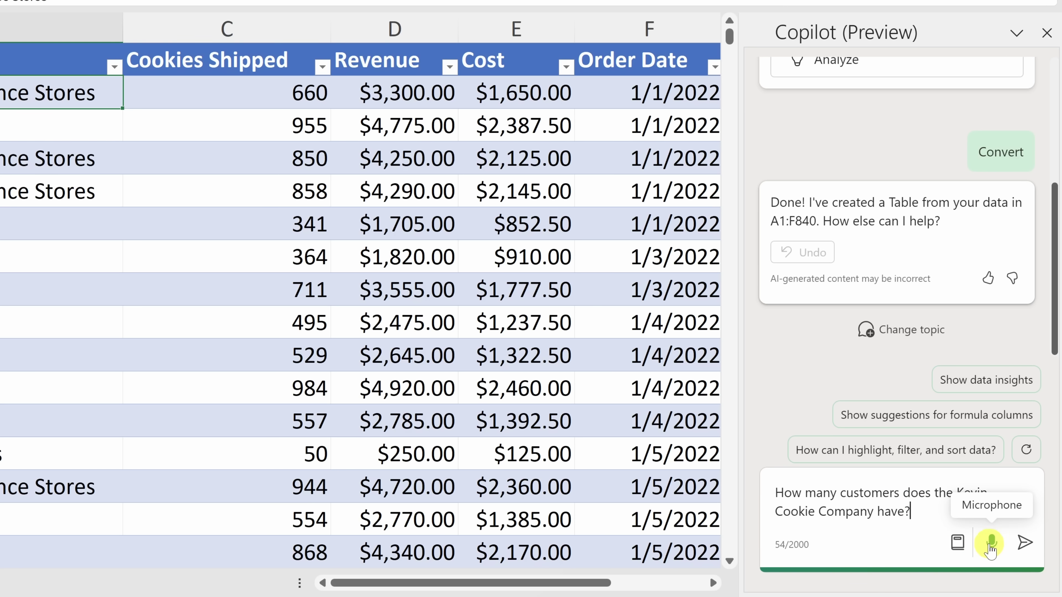
left_click(1027, 547)
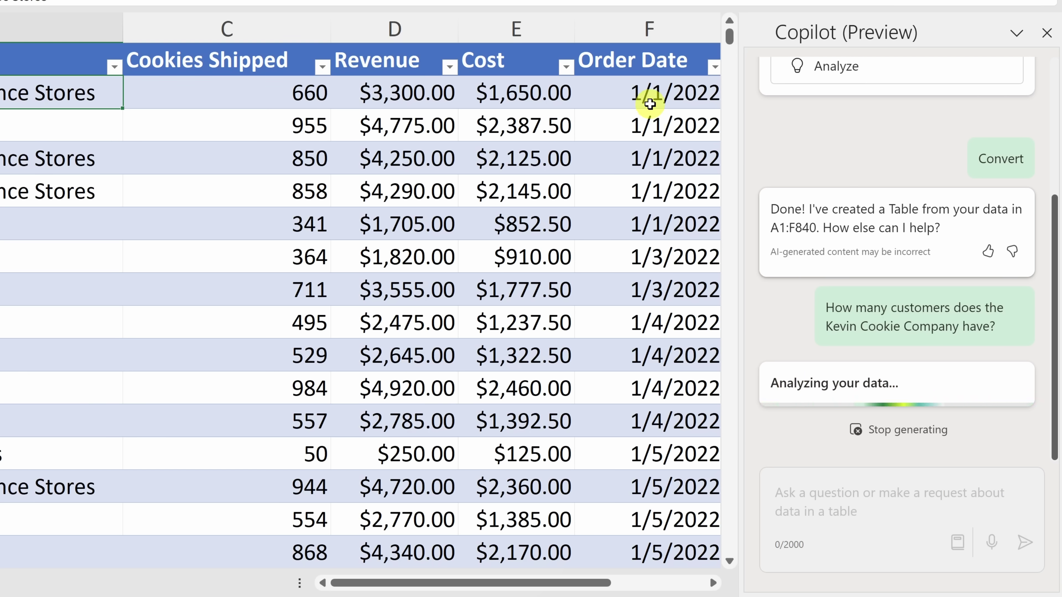
Add Copilot's Distinct Count of Customer Name result of 5 to a new sheet
left_click_drag(650, 104, 647, 334)
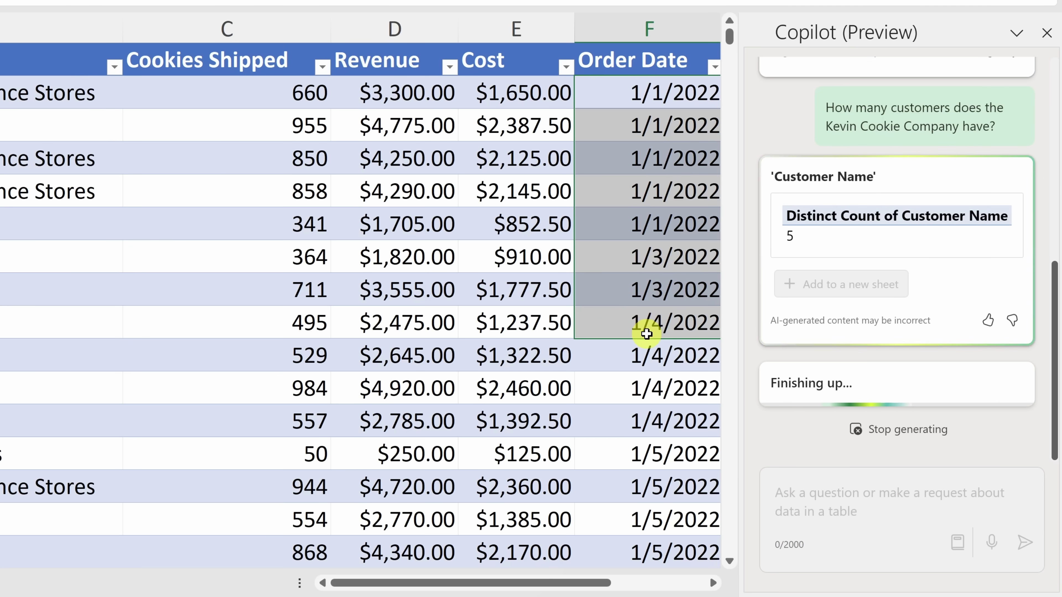
left_click(657, 385)
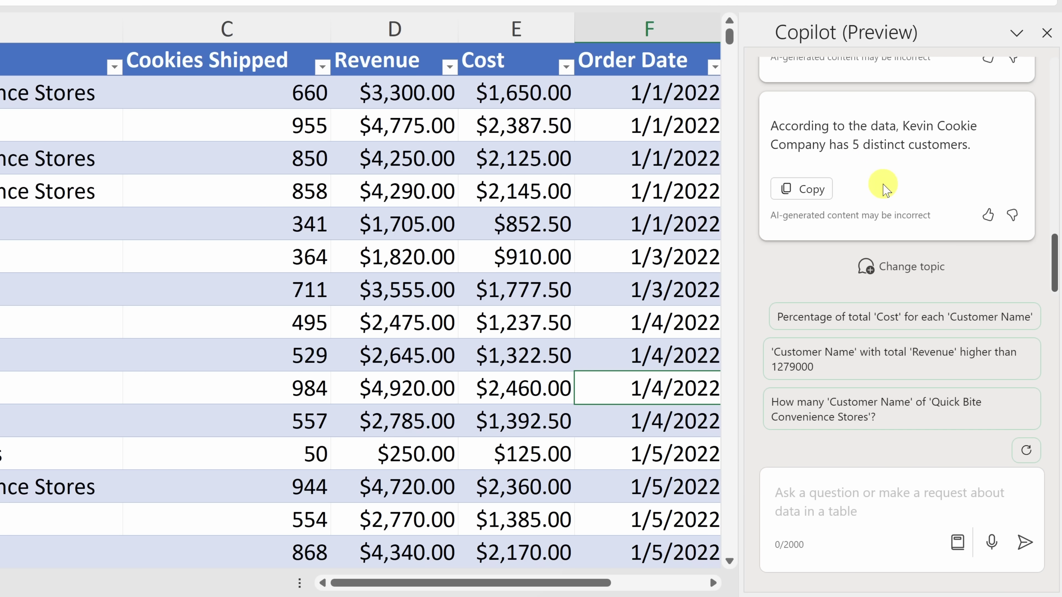
scroll(882, 185, "up", 5)
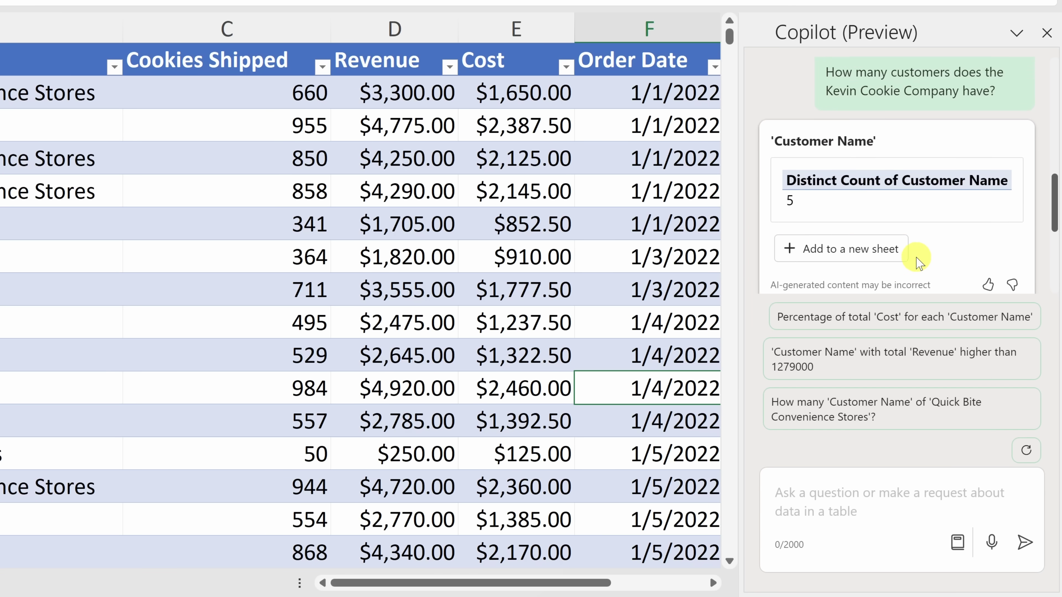
scroll(912, 254, "down", 2)
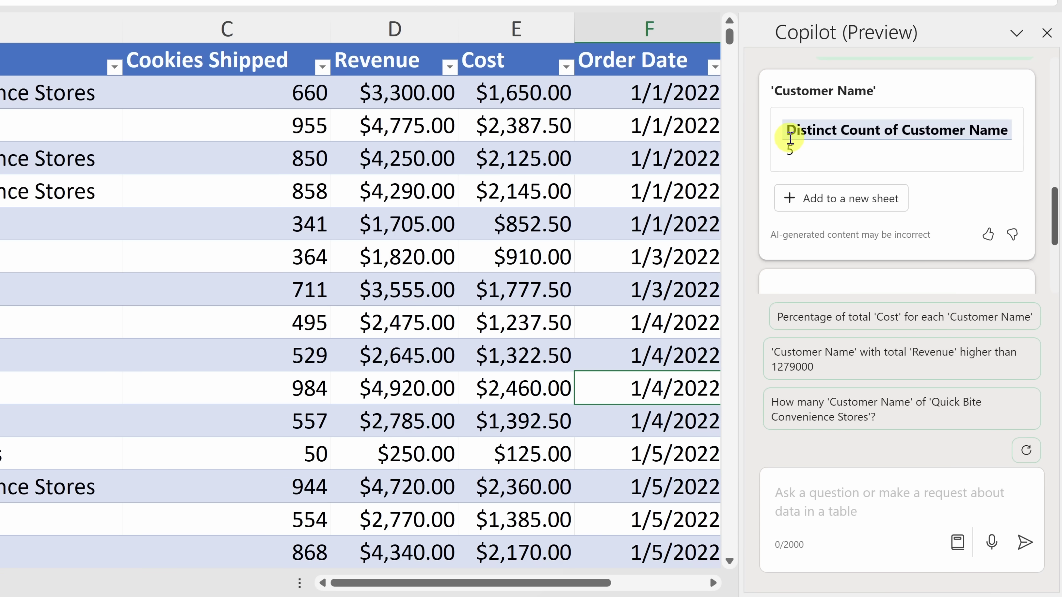
left_click(842, 209)
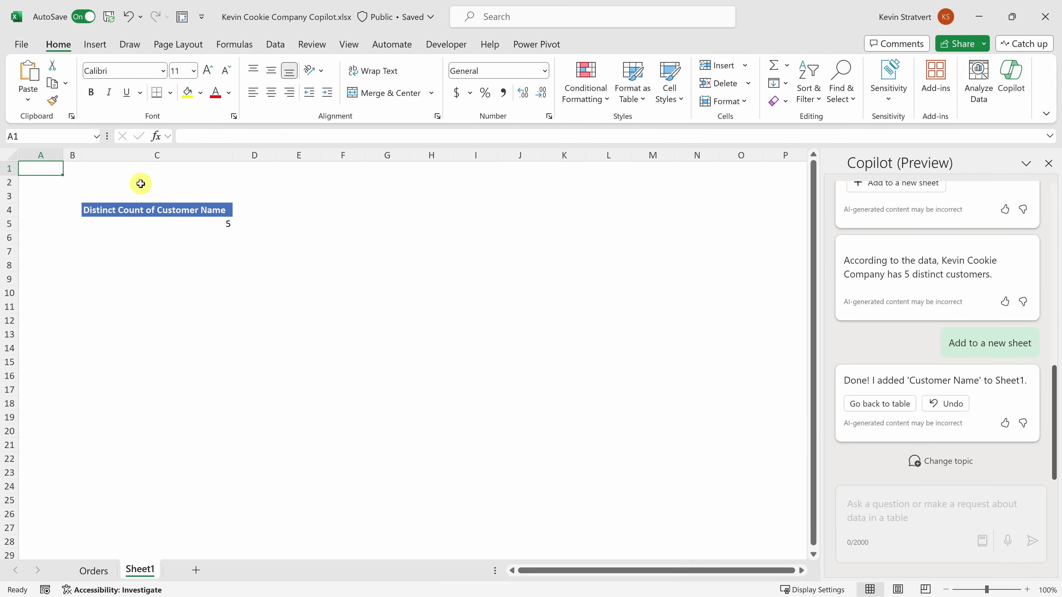
Check the COUNTA(UNIQUE) formula in Sheet1 cell C5, then return to the Orders sheet
scroll(127, 193, "up", 5, "ctrl")
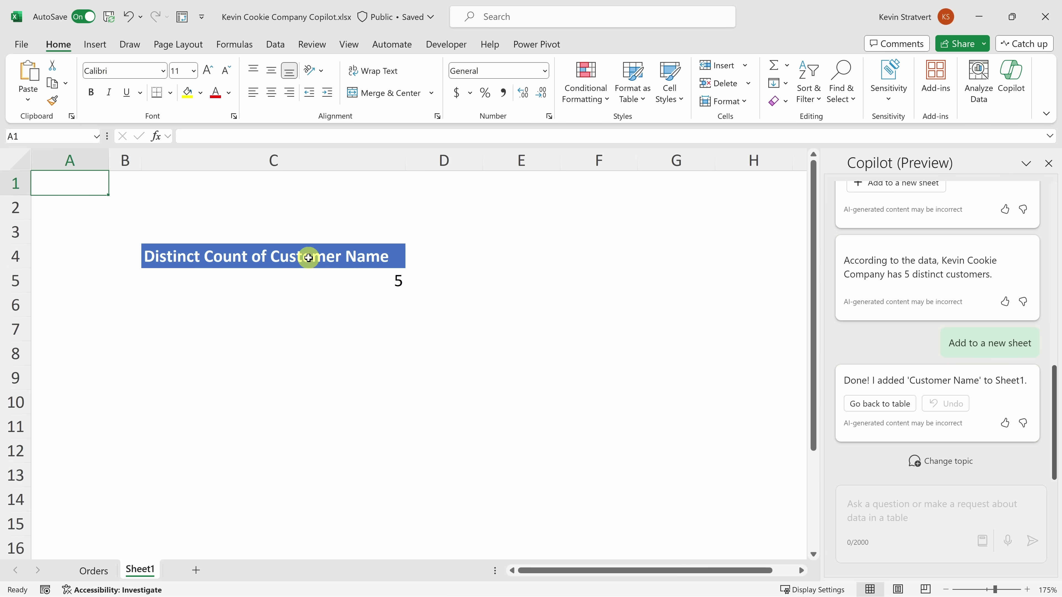
left_click(348, 281)
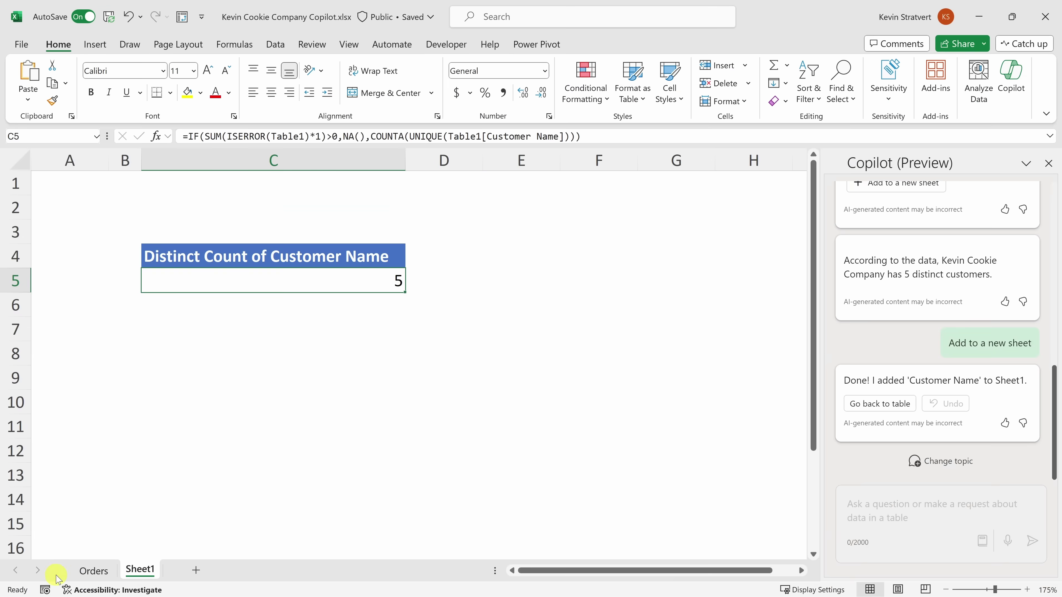
left_click(101, 566)
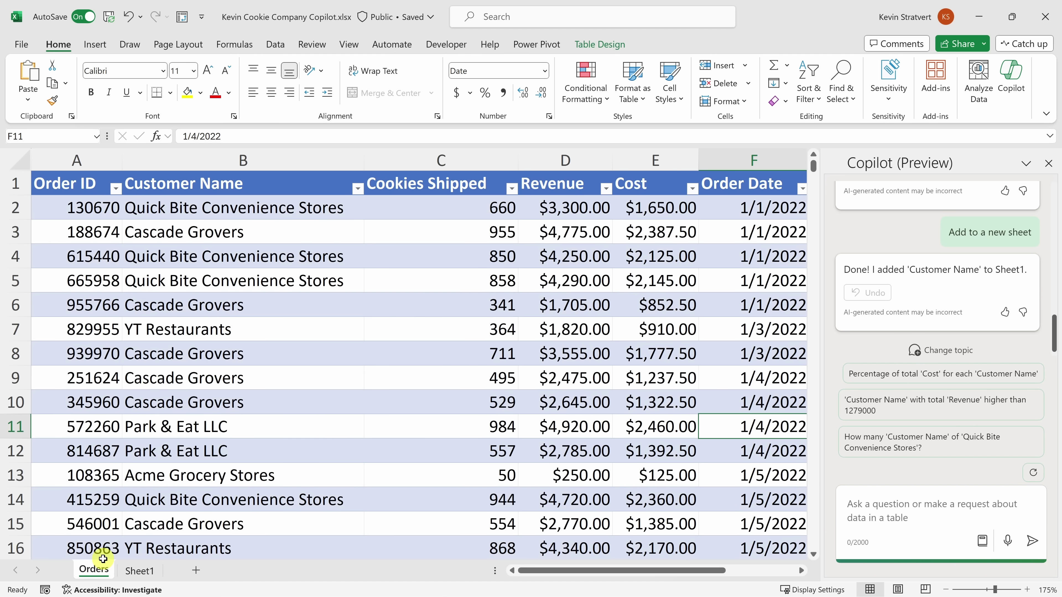
Select sample Revenue and Cost cells in the Orders table
scroll(324, 364, "down", 2)
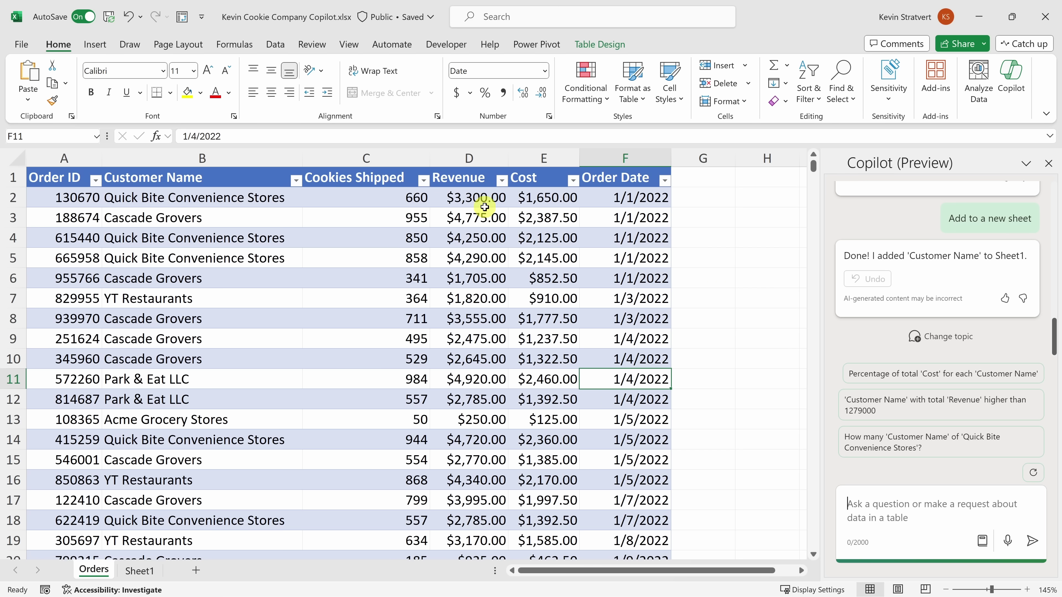
left_click_drag(472, 182, 468, 255)
left_click_drag(535, 192, 535, 252)
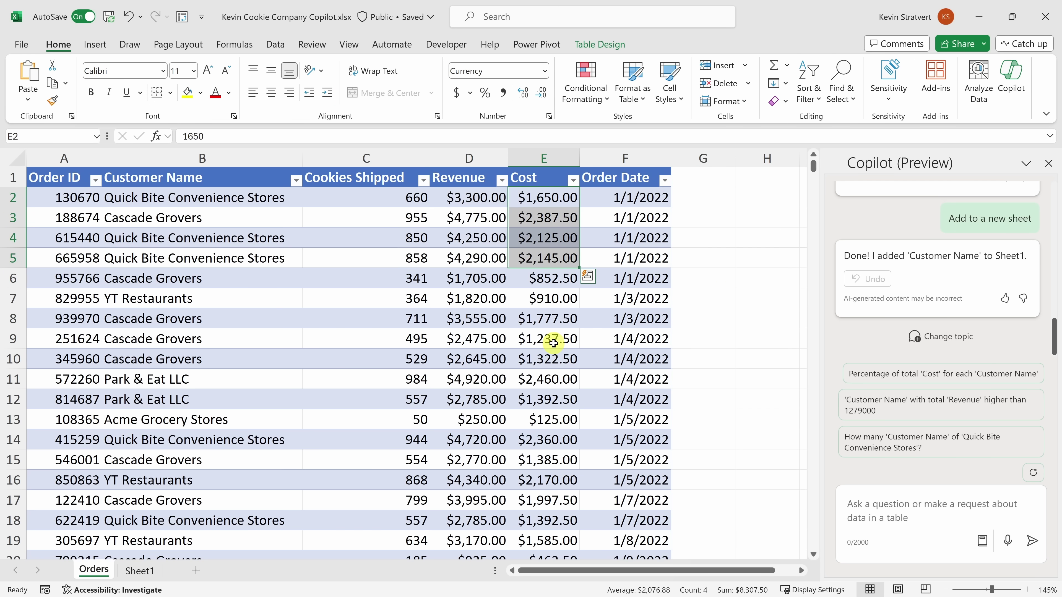
left_click_drag(544, 379, 544, 359)
Ask Copilot to 'Add a new column with profit', review its formula, and insert the Profit column
left_click(913, 519)
type("Add a new column with profit")
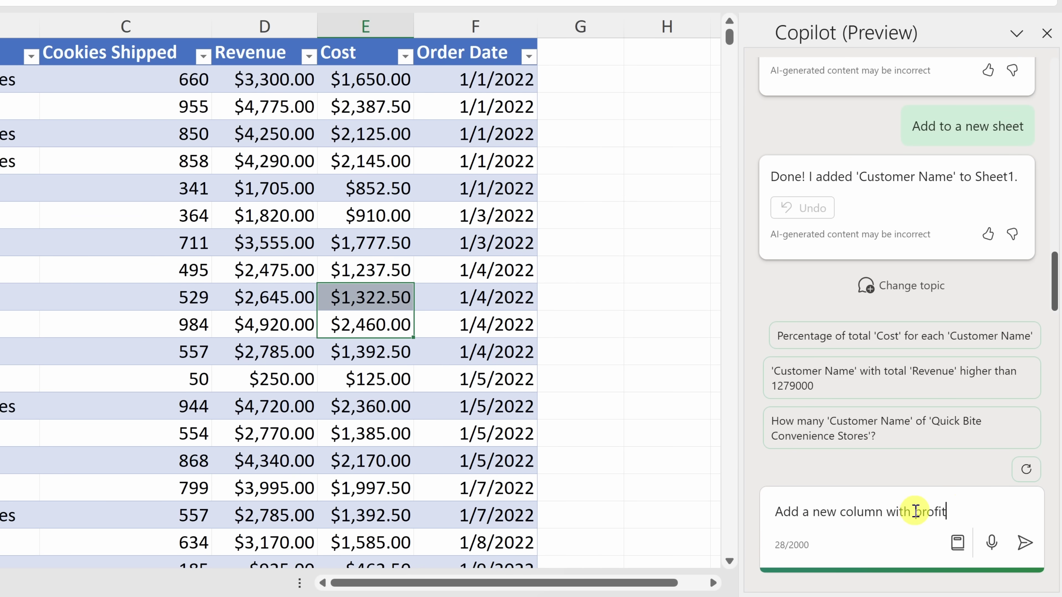
left_click(1026, 544)
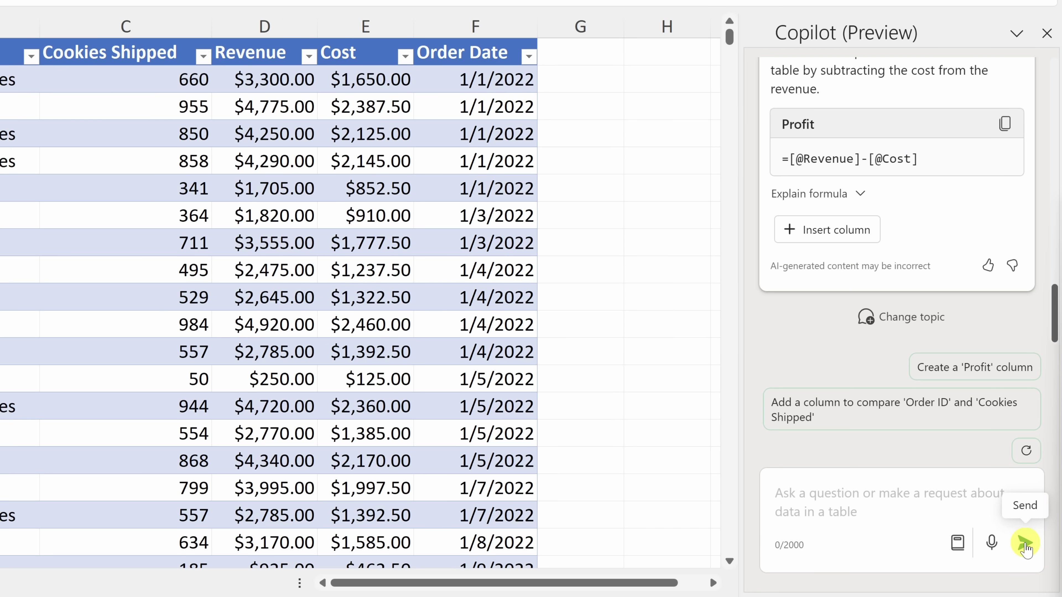
scroll(895, 219, "up", 3)
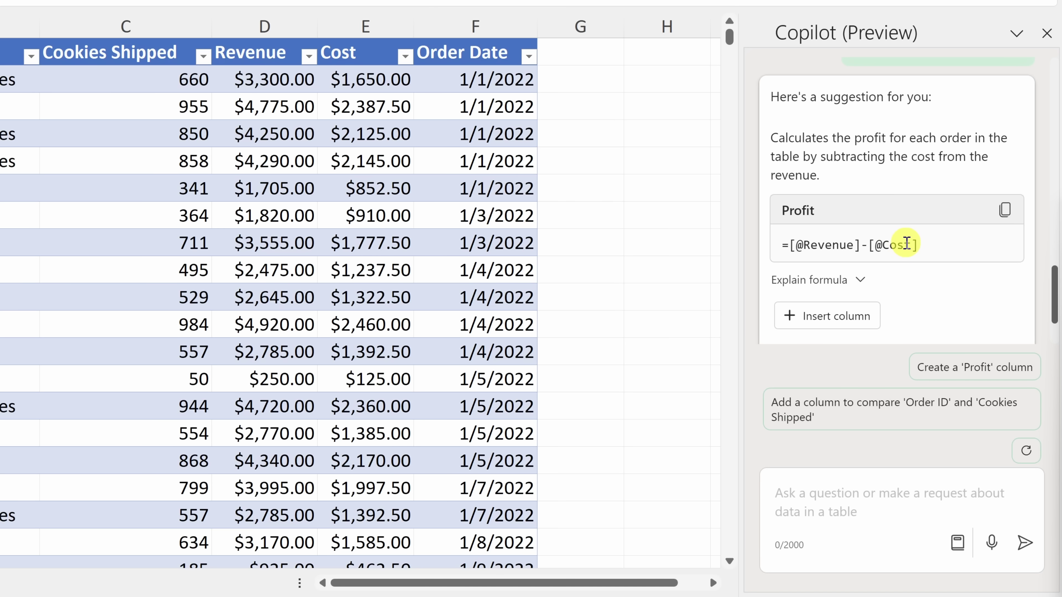
left_click(859, 279)
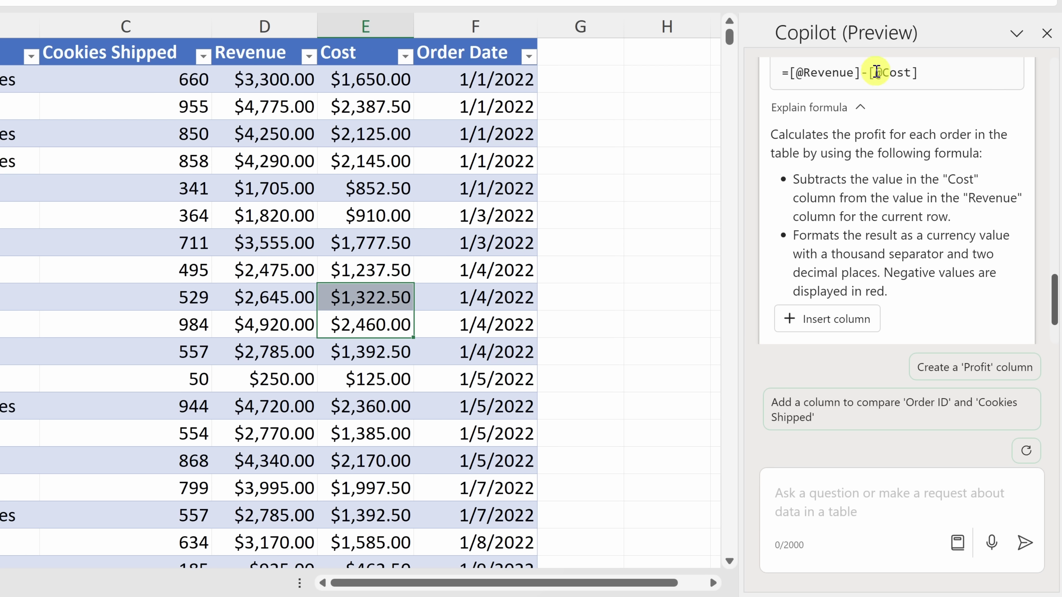
left_click(858, 109)
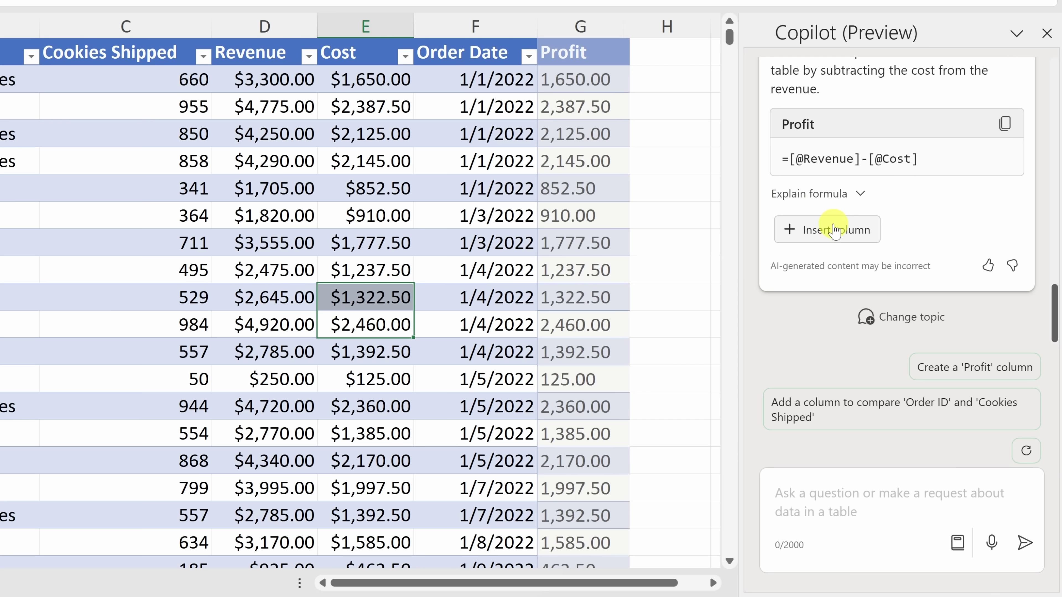
left_click(832, 231)
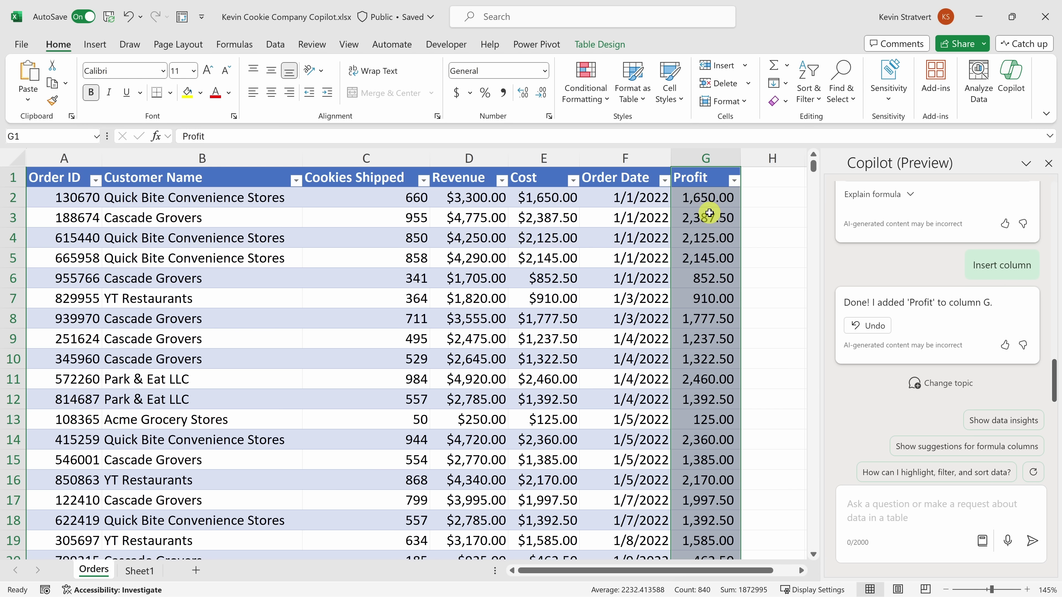
left_click(598, 105)
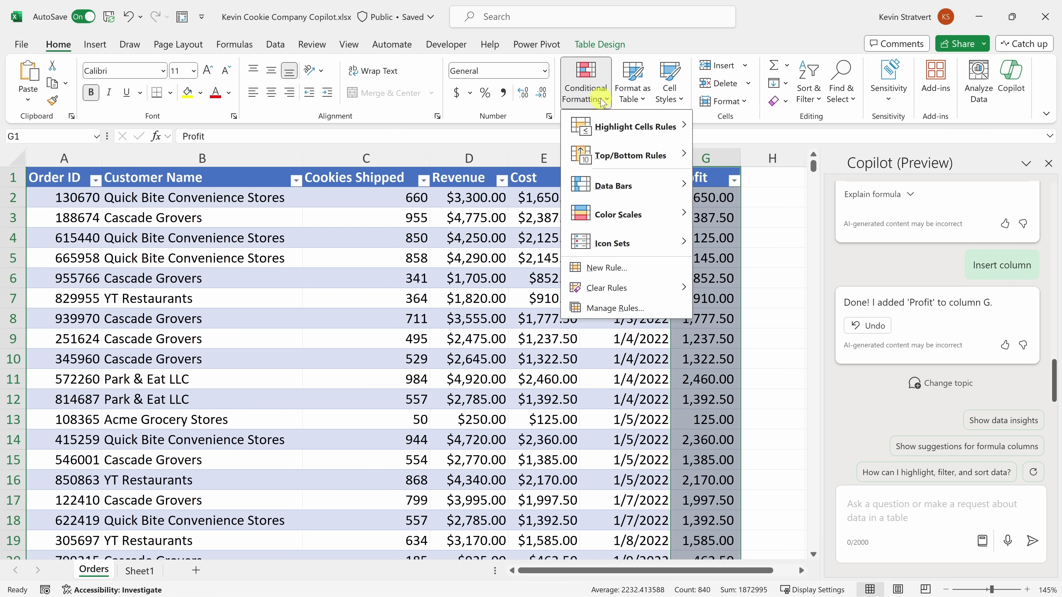
left_click(697, 388)
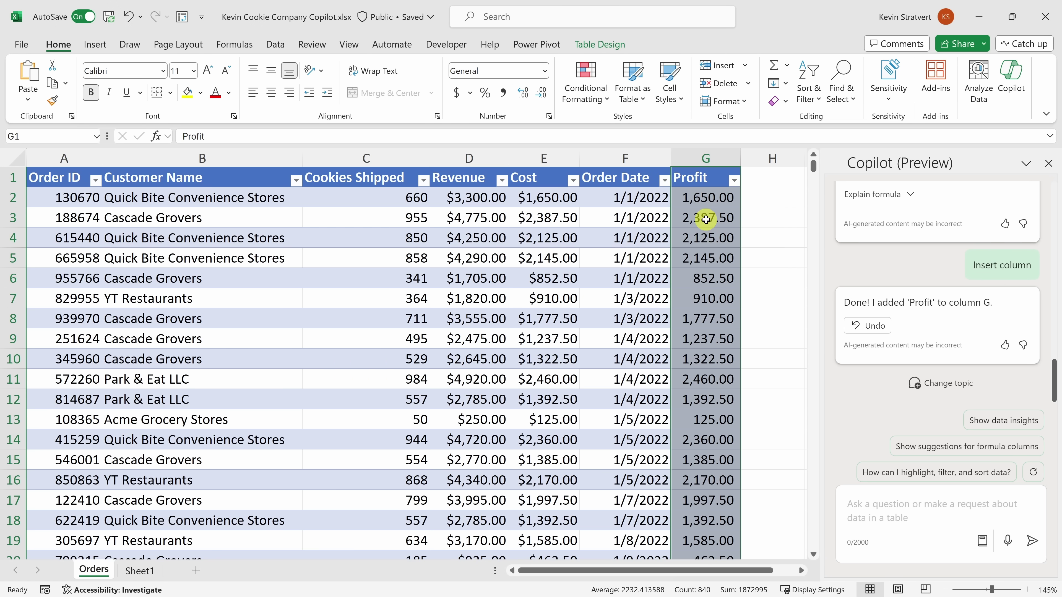
left_click(877, 507)
Have Copilot fill profits above 2000 green and show the Profit column as currency
type("Can you highlight profit in green when above 2000?")
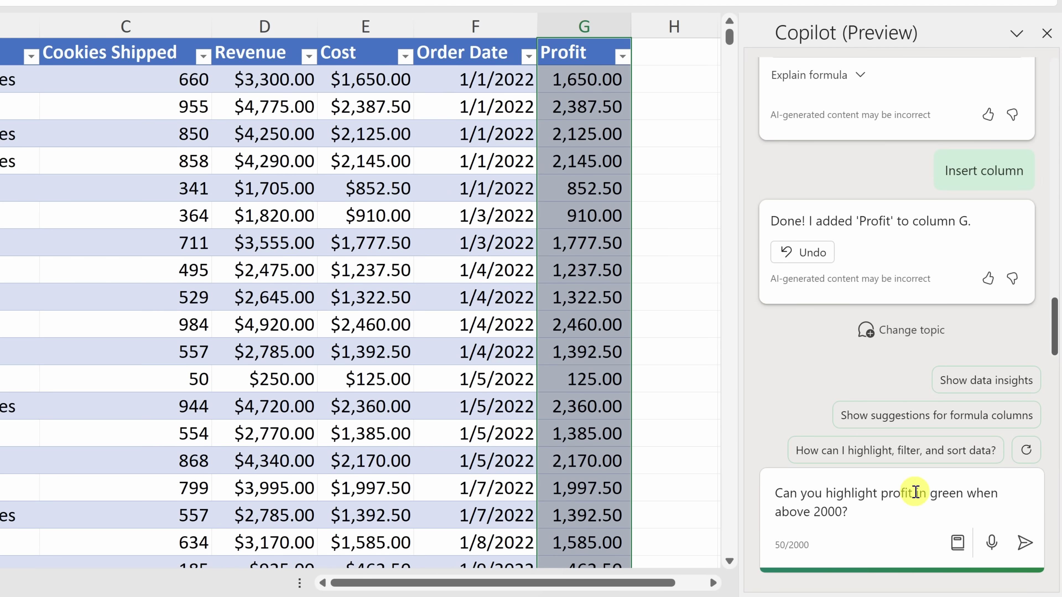
left_click(1026, 546)
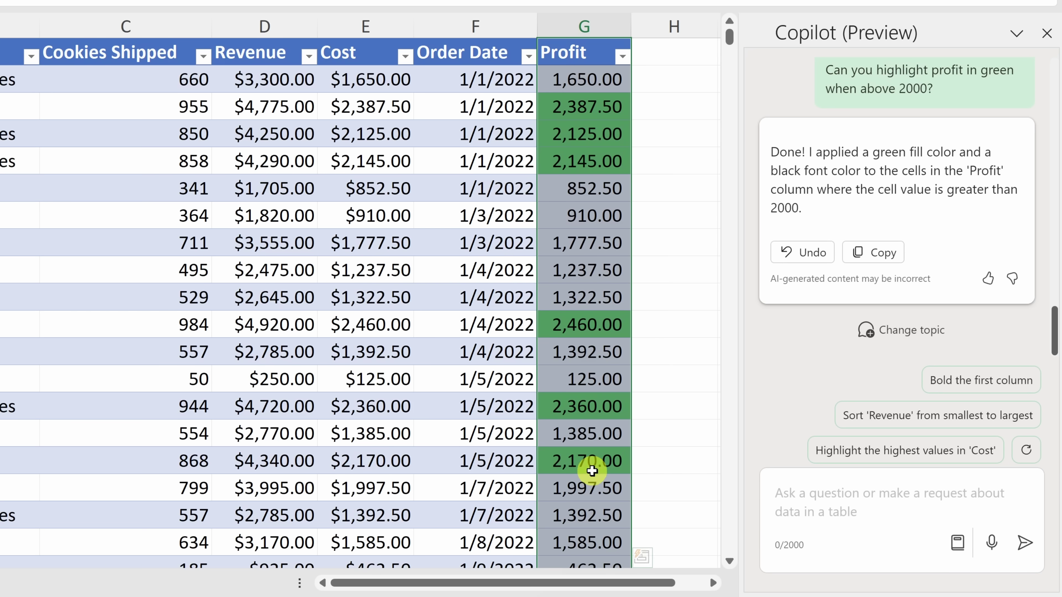
left_click(763, 506)
type("Can you show profit as a currency?")
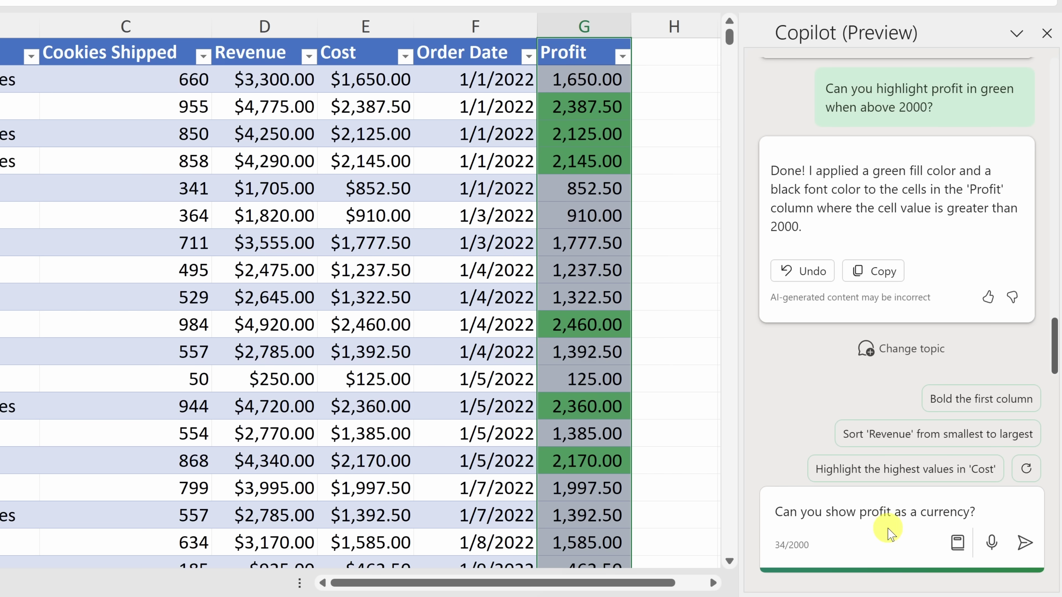
left_click(1023, 544)
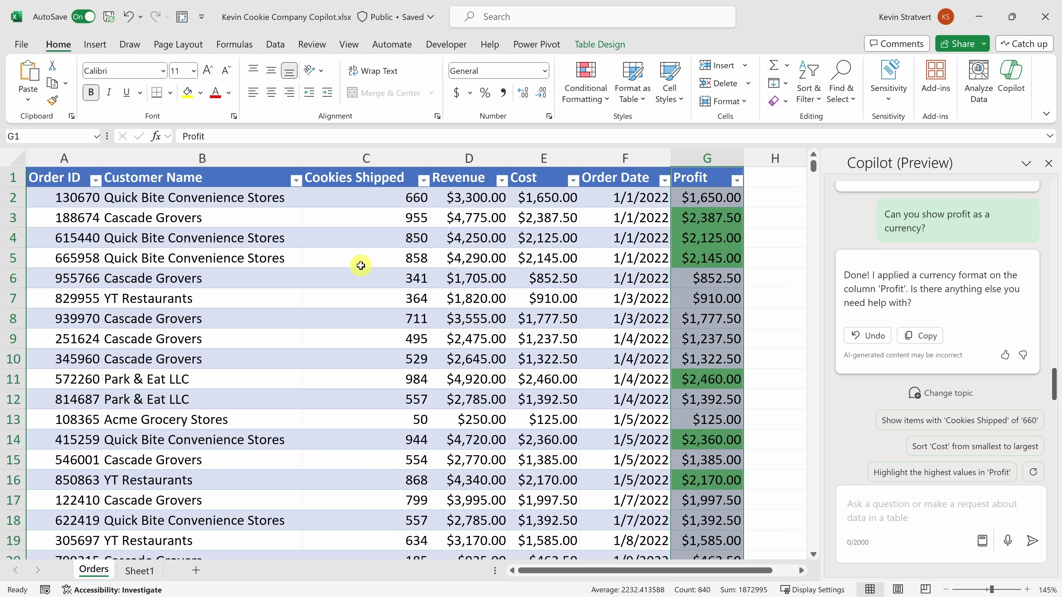
Ask Copilot which customer ordered the most cookies and add its top-customer table to a new sheet
left_click(102, 45)
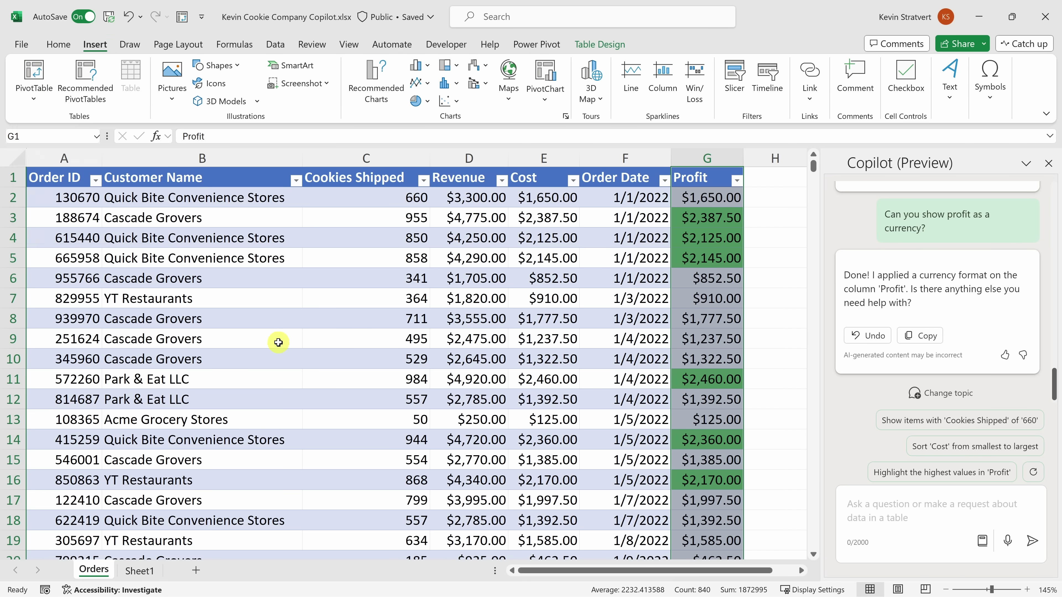
left_click(631, 319)
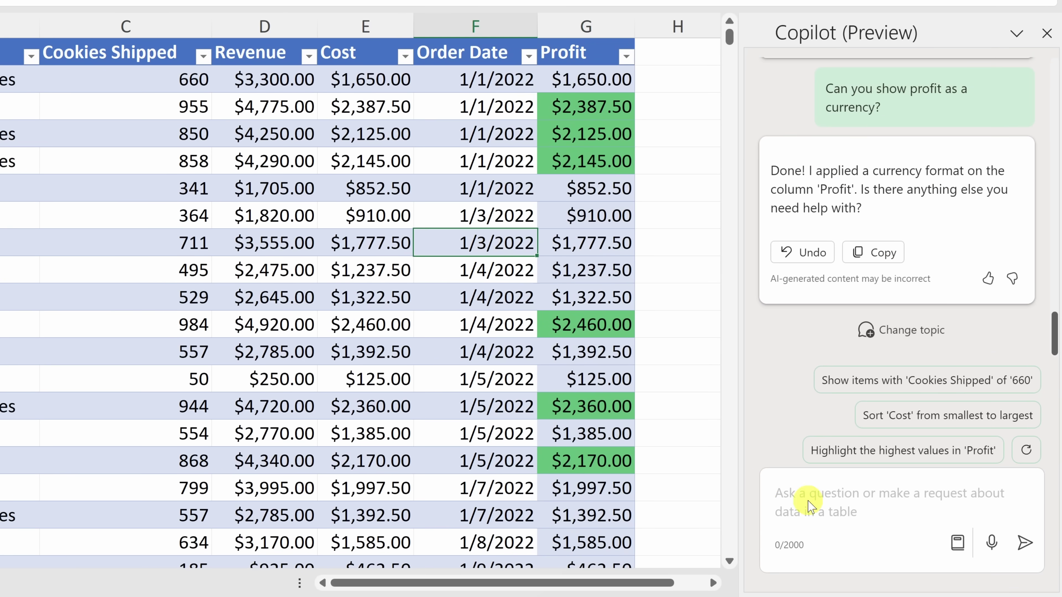
left_click(811, 506)
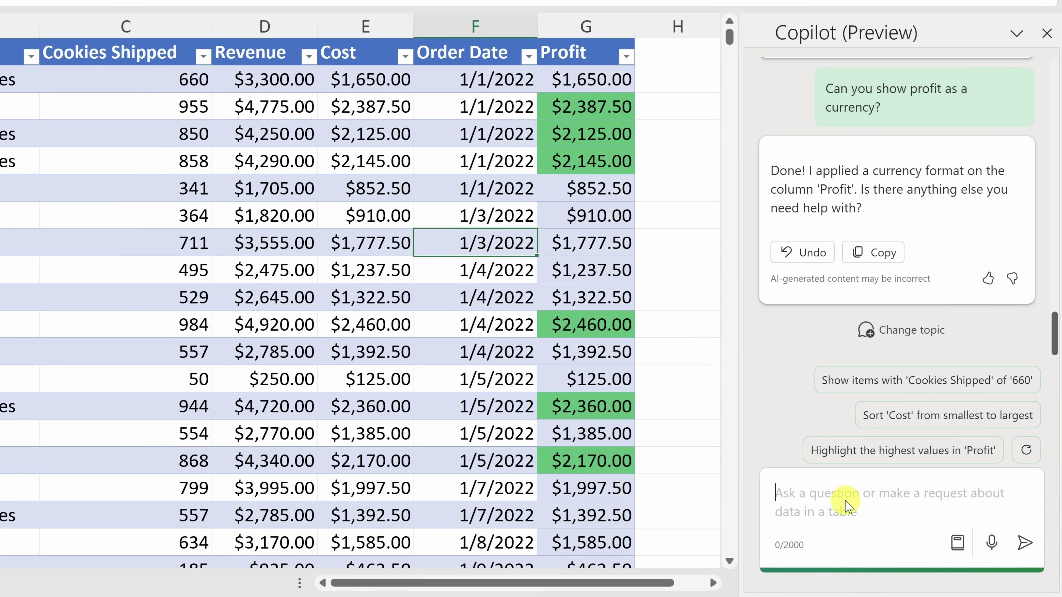
type("Which customer ordered the most cookies?")
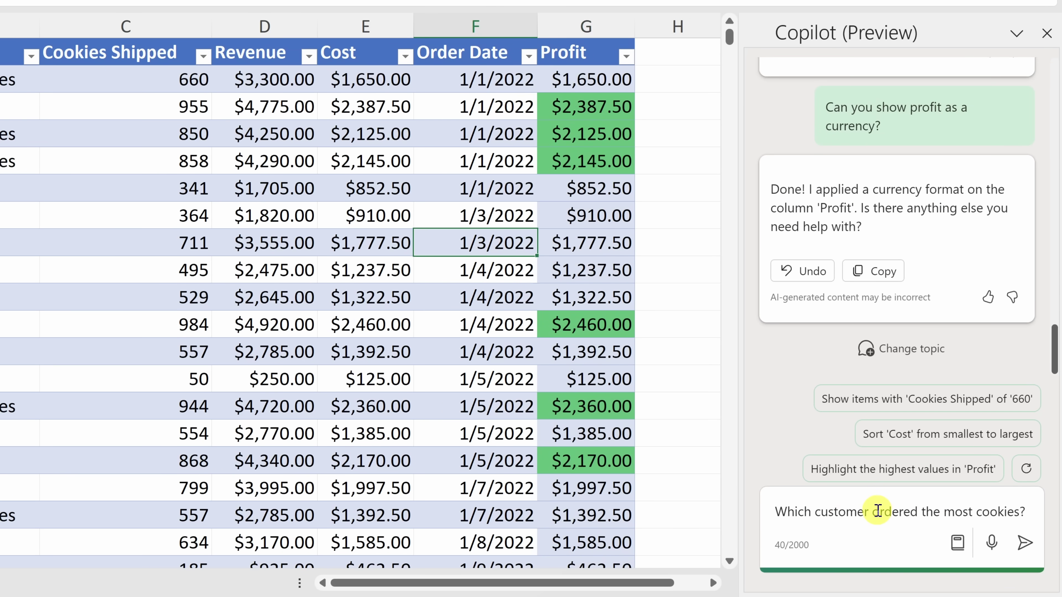
left_click(1027, 544)
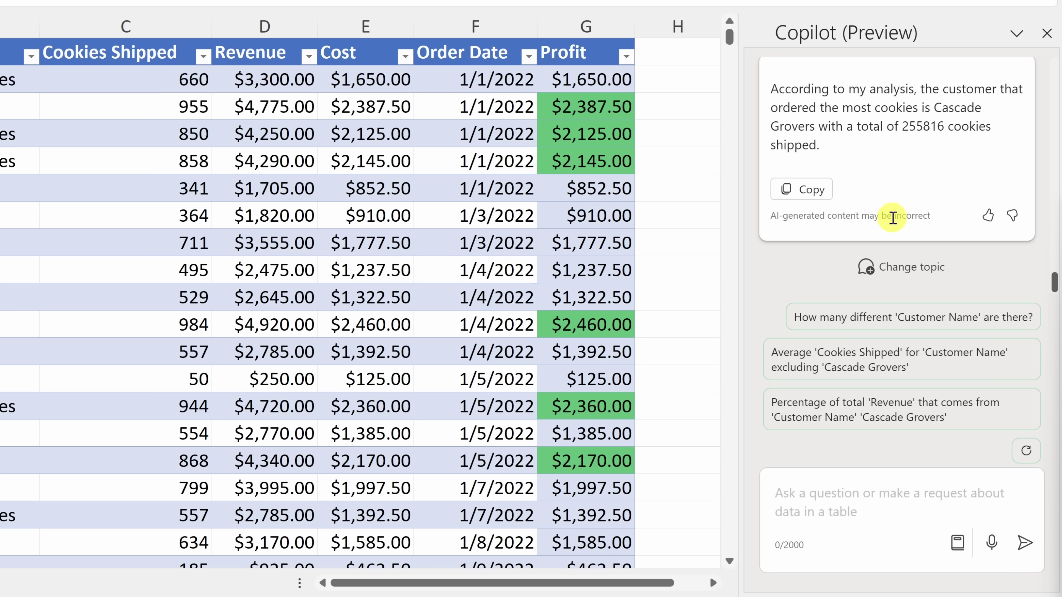
scroll(899, 226, "up", 2)
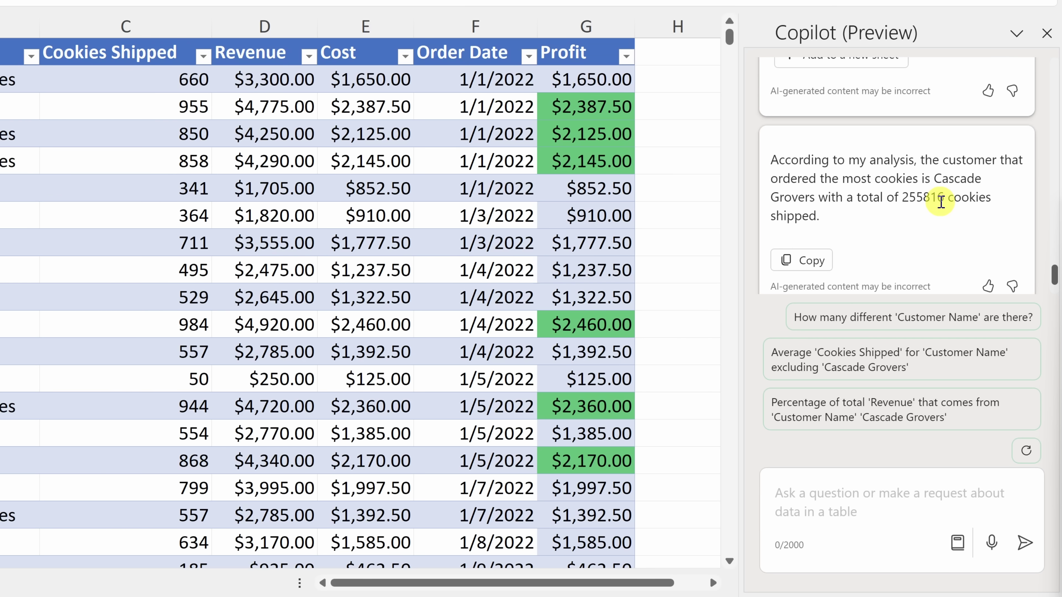
scroll(943, 246, "up", 4)
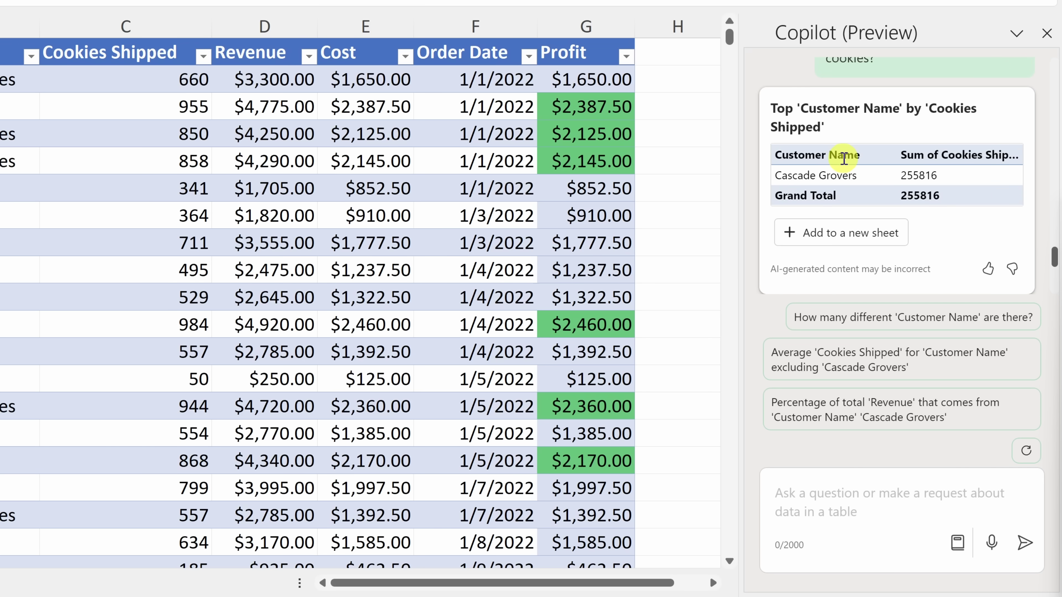
left_click(845, 237)
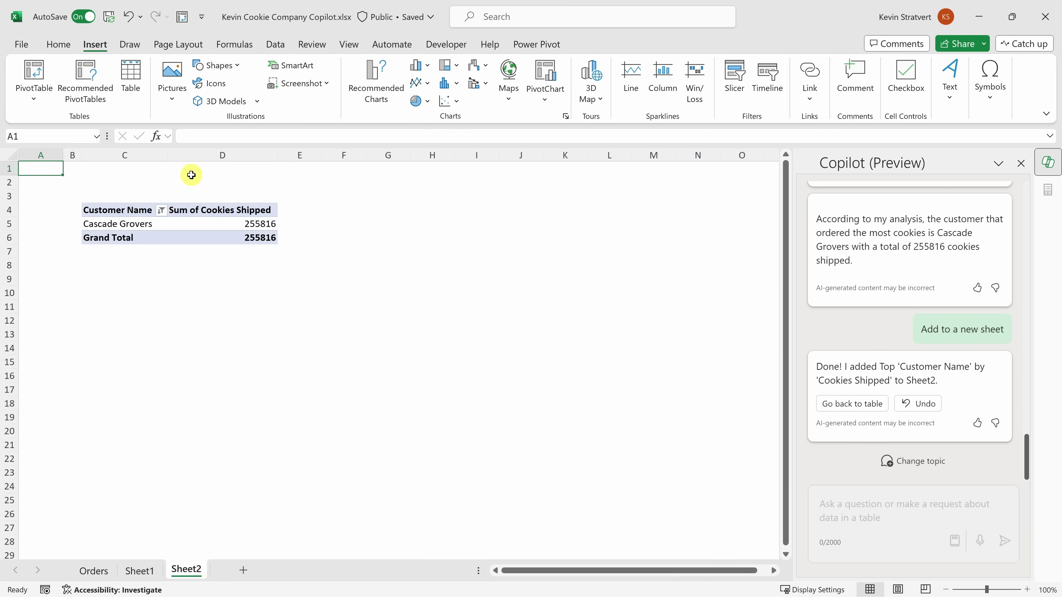
Clear the Customer Name filter in the pivot table so all five customers show
left_click(205, 225)
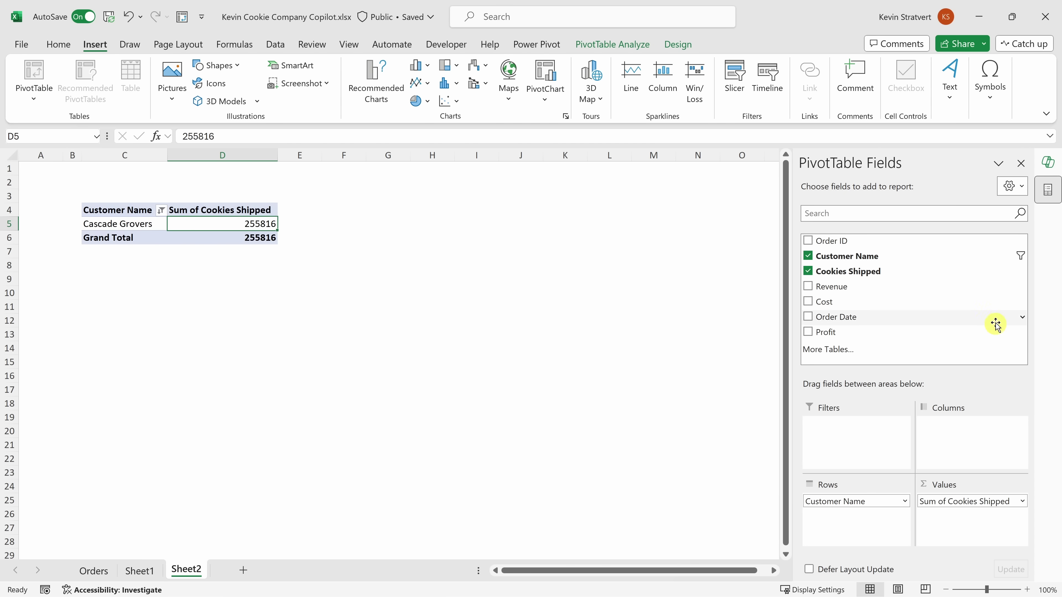
left_click(162, 211)
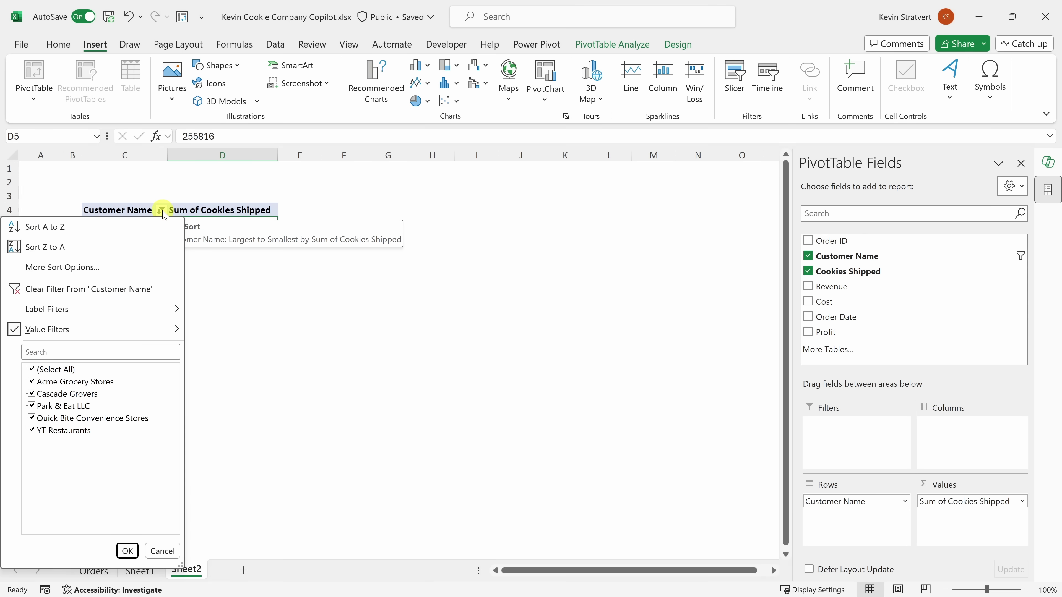
left_click(119, 292)
Select the Cascade Grovers row and Acme Grocery Stores total, then return to the Orders sheet
left_click_drag(165, 226, 285, 228)
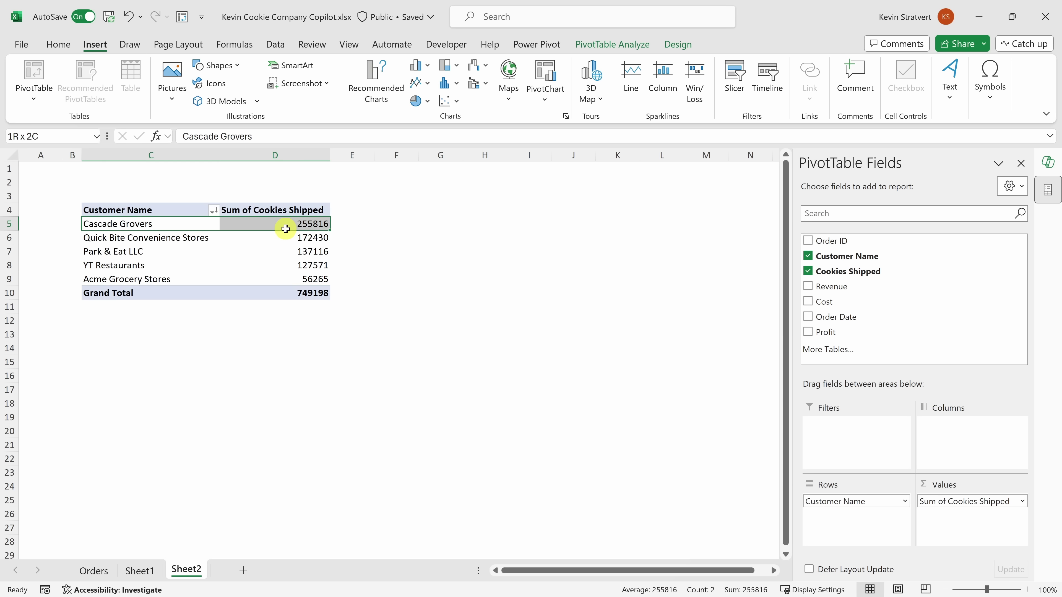
left_click_drag(286, 228, 285, 229)
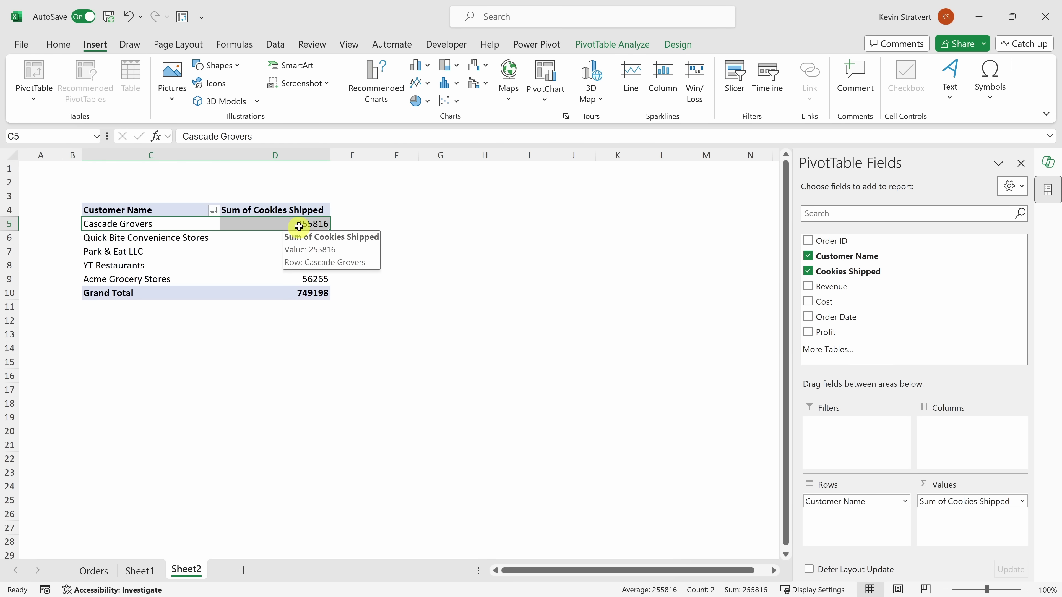
left_click(298, 281)
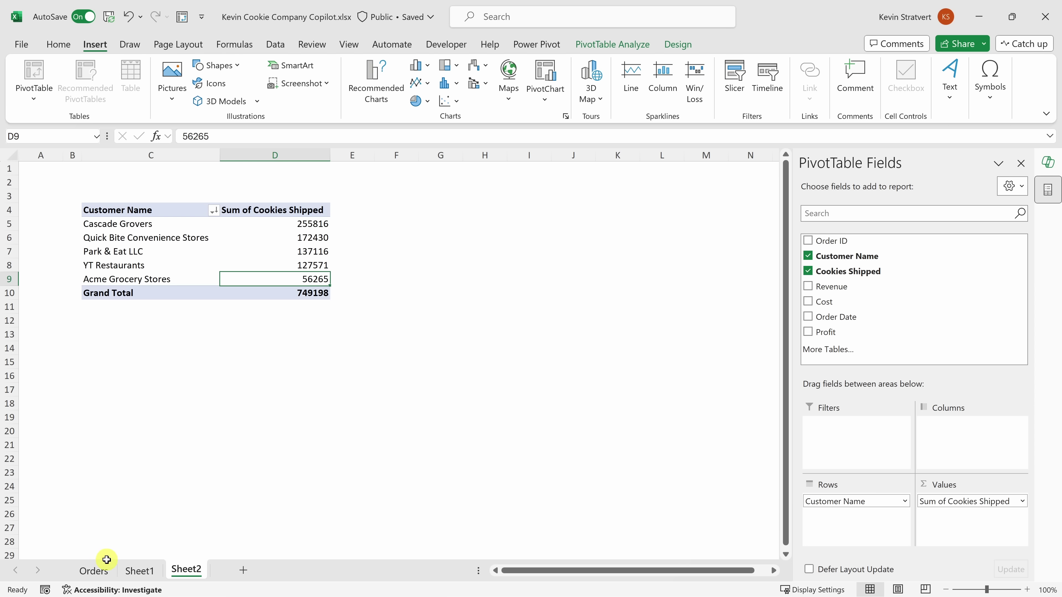
left_click(94, 571)
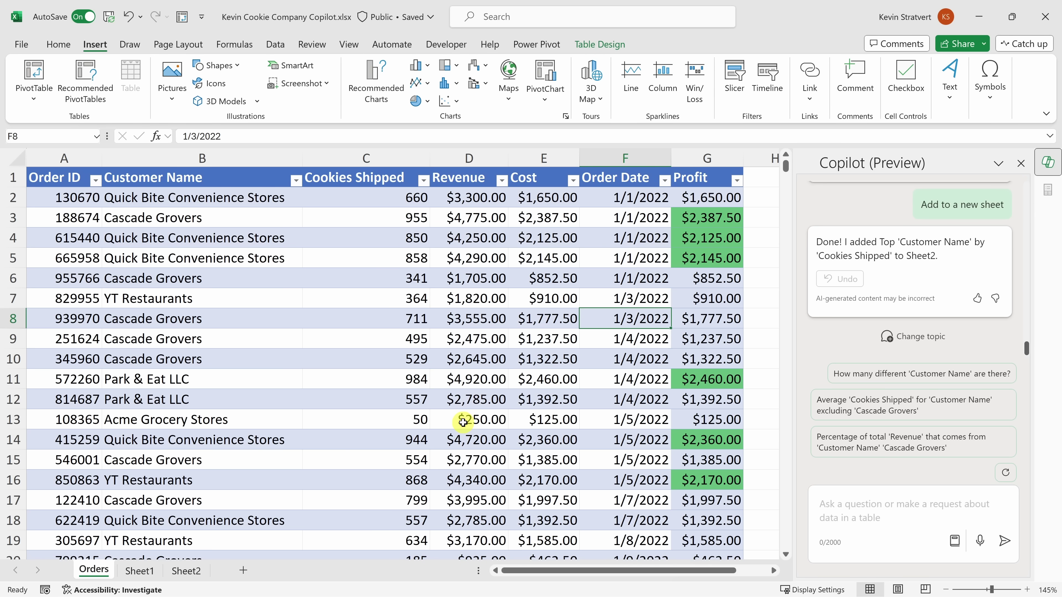
Have Copilot build a line chart of profit by month, then enter a request to make the line green
left_click(901, 507)
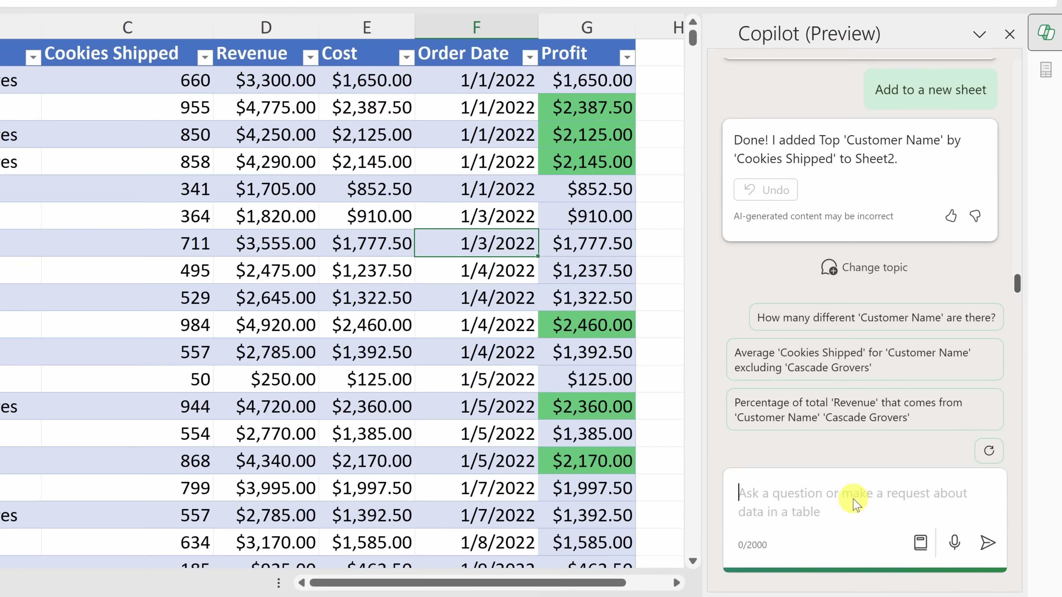
type("Can you make a line chart showing profit by month?")
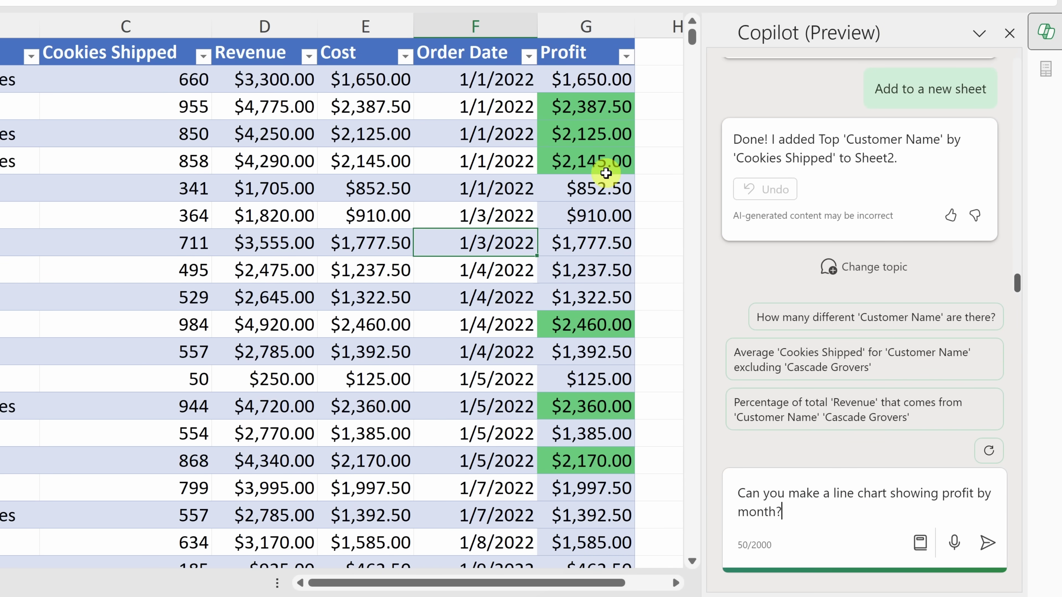
left_click(986, 543)
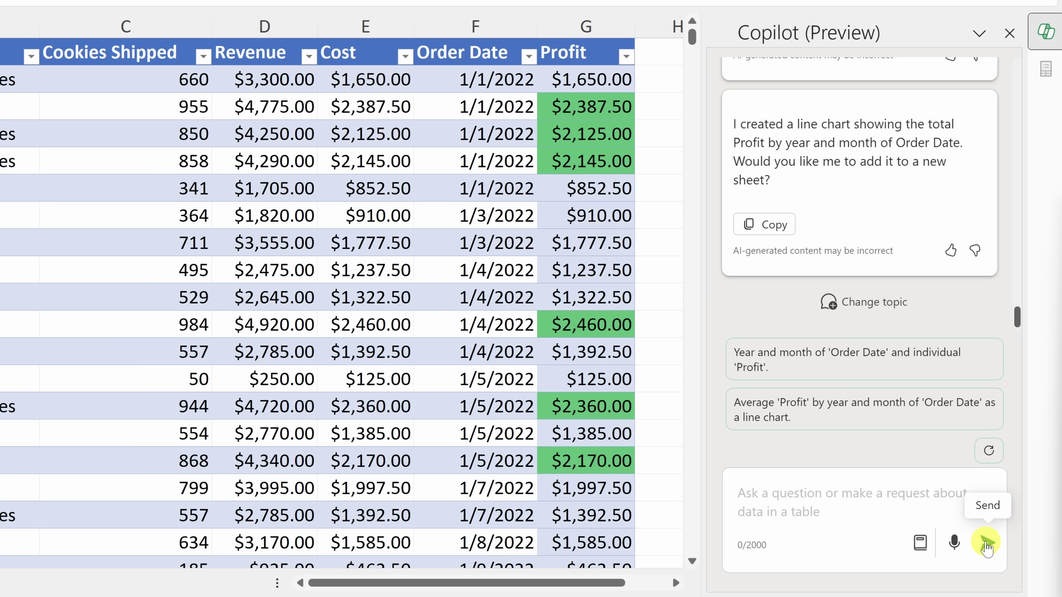
scroll(924, 253, "up", 4)
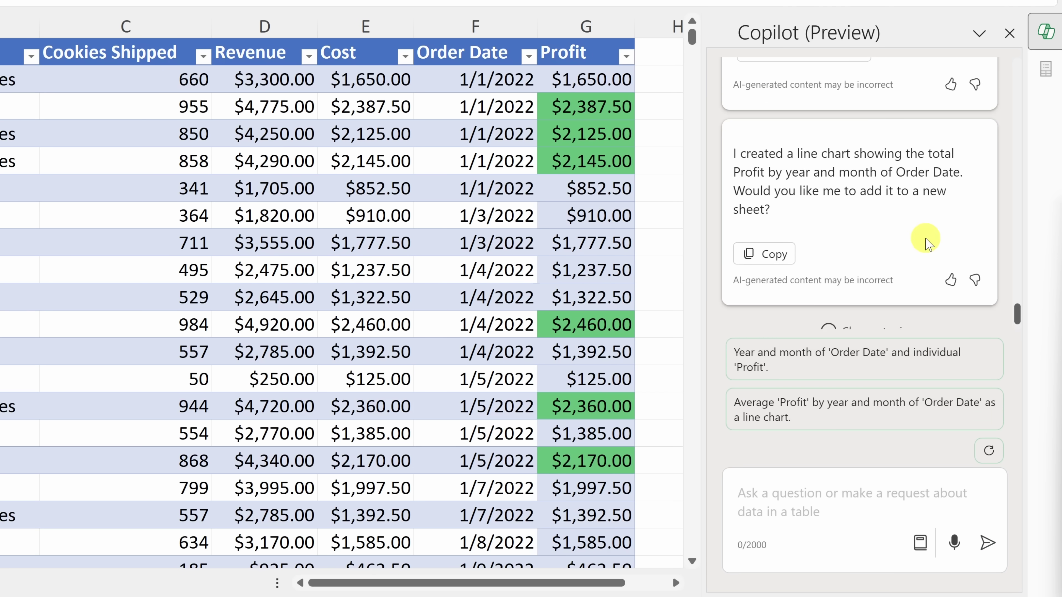
scroll(924, 253, "up", 3)
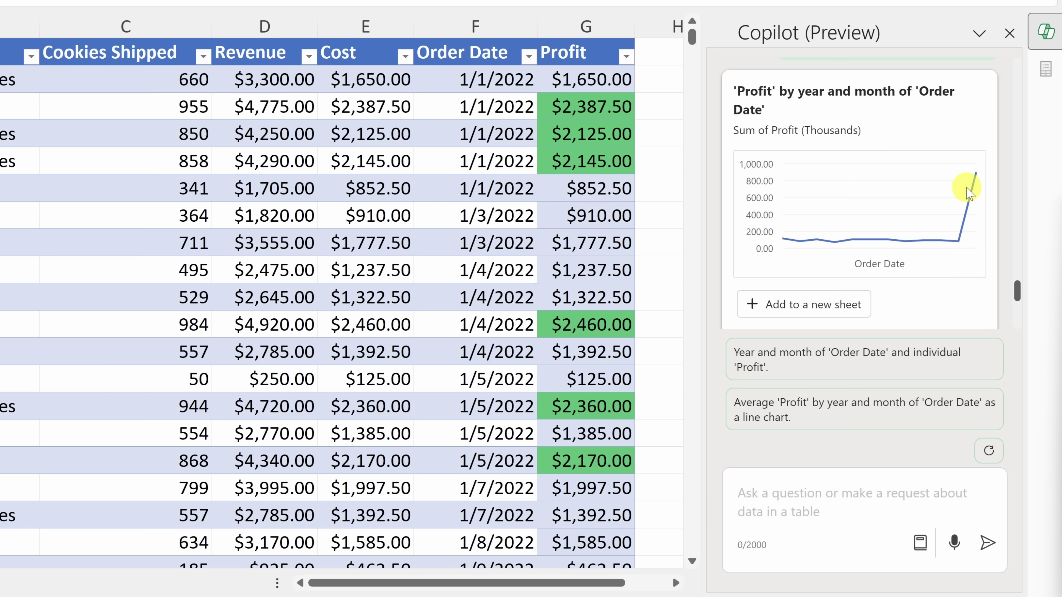
scroll(972, 175, "down", 1)
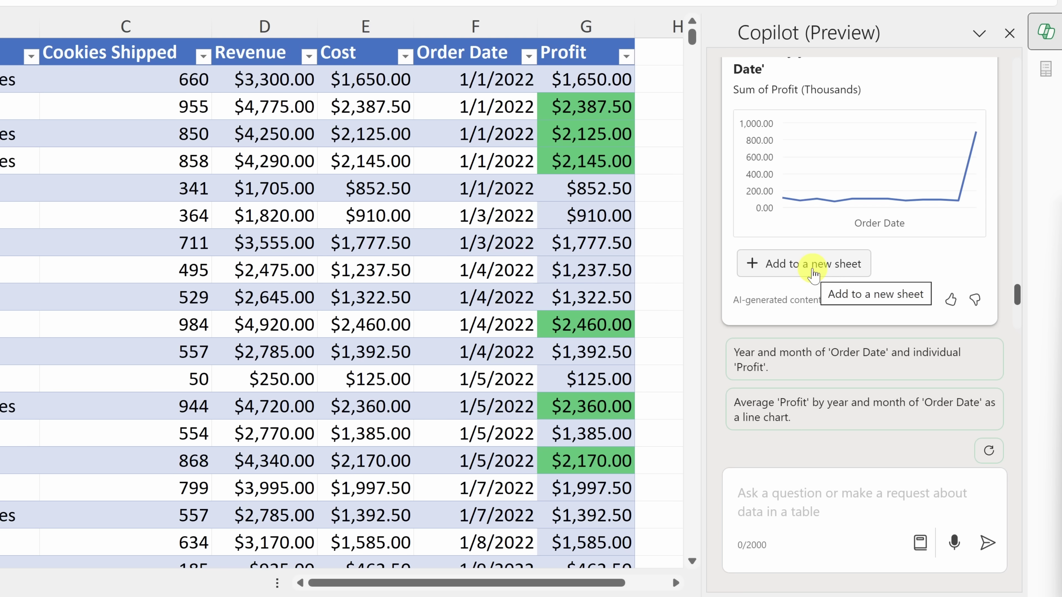
scroll(830, 197, "down", 1)
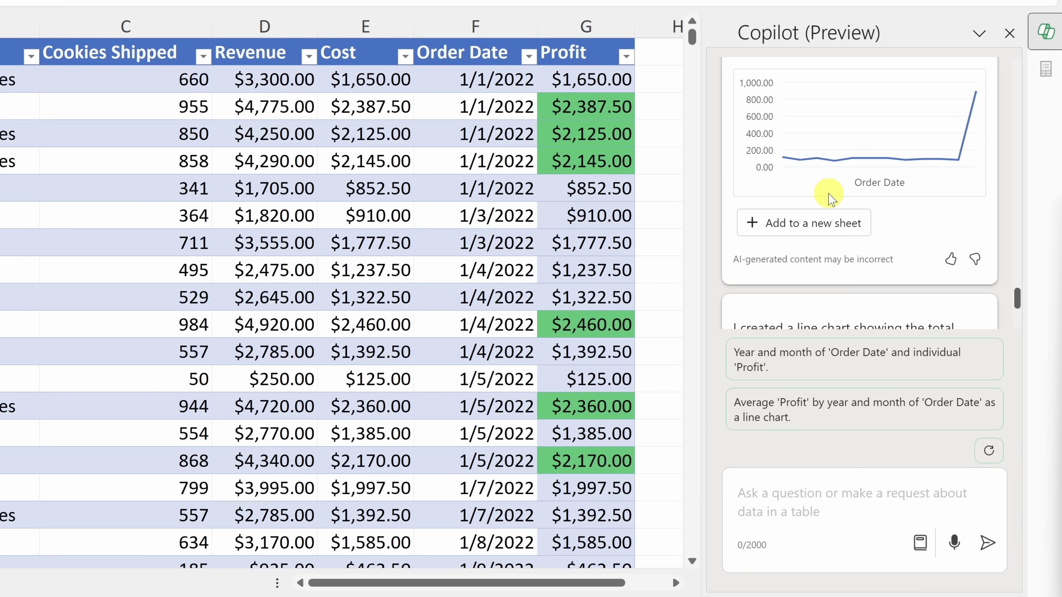
scroll(830, 198, "up", 1)
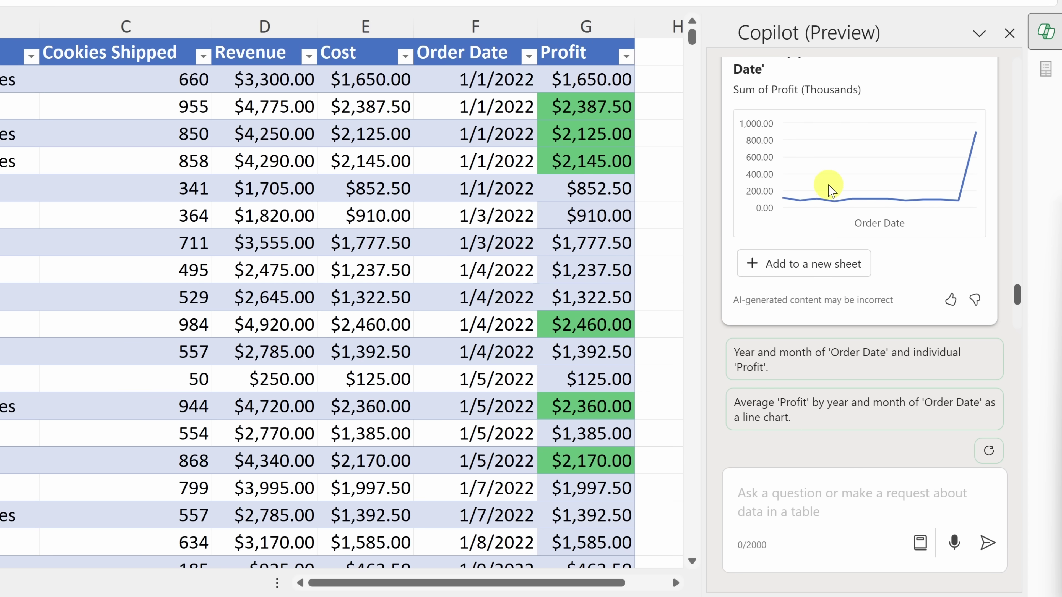
scroll(786, 335, "down", 2)
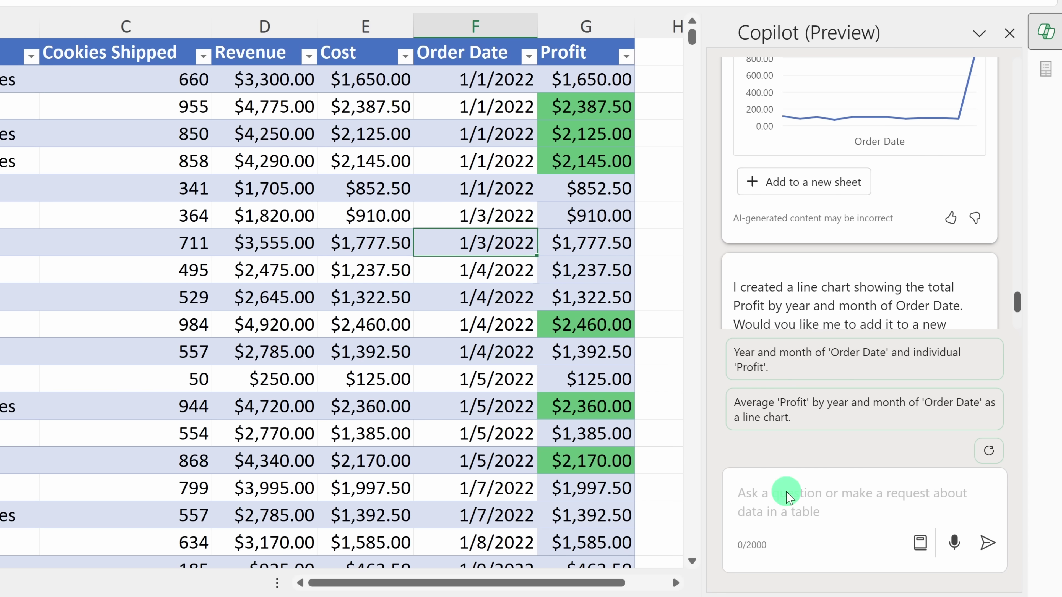
type("Can you change the line color to green in the line chart?")
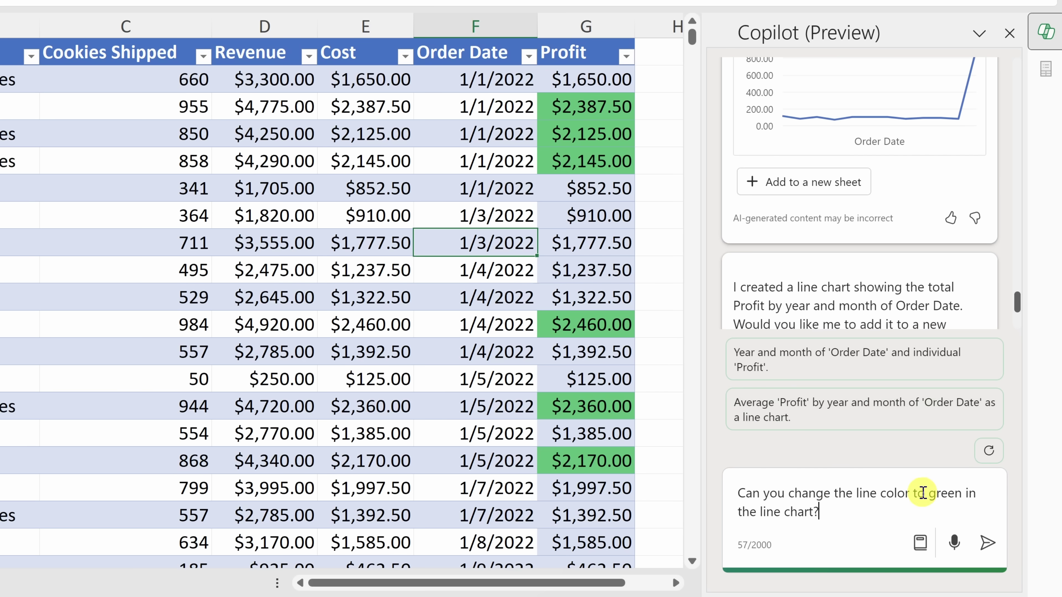
Send the green-line request and highlight Copilot's reply explaining how to recolour the line manually
scroll(880, 122, "up", 2)
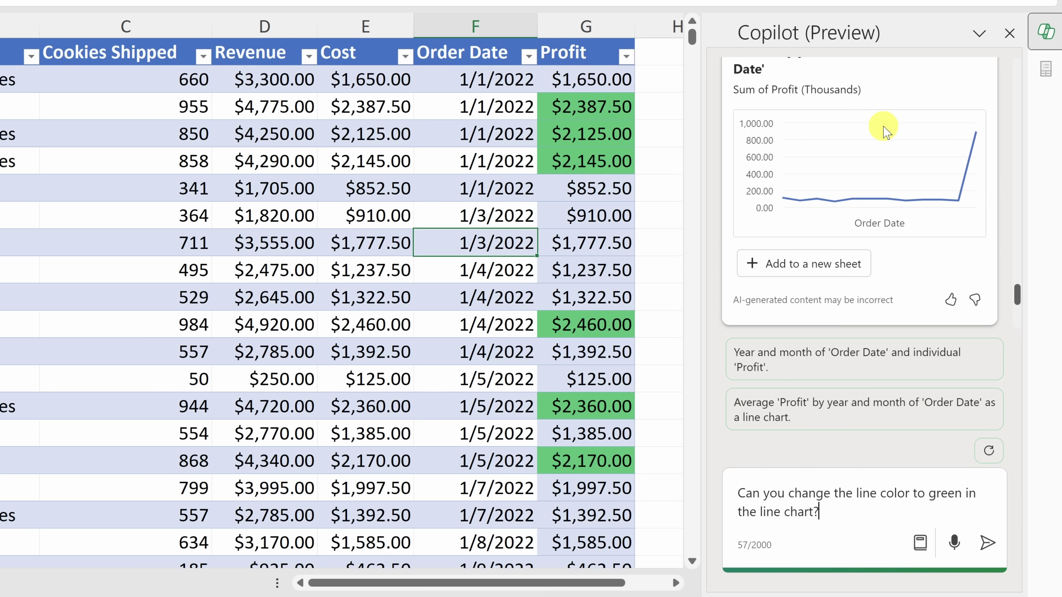
left_click(988, 553)
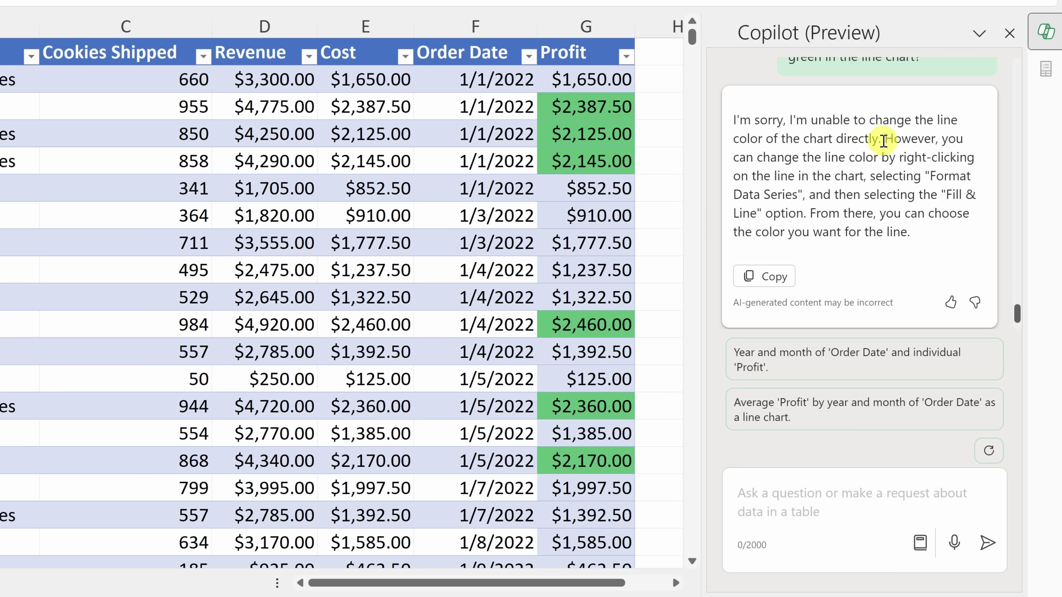
left_click_drag(895, 140, 920, 239)
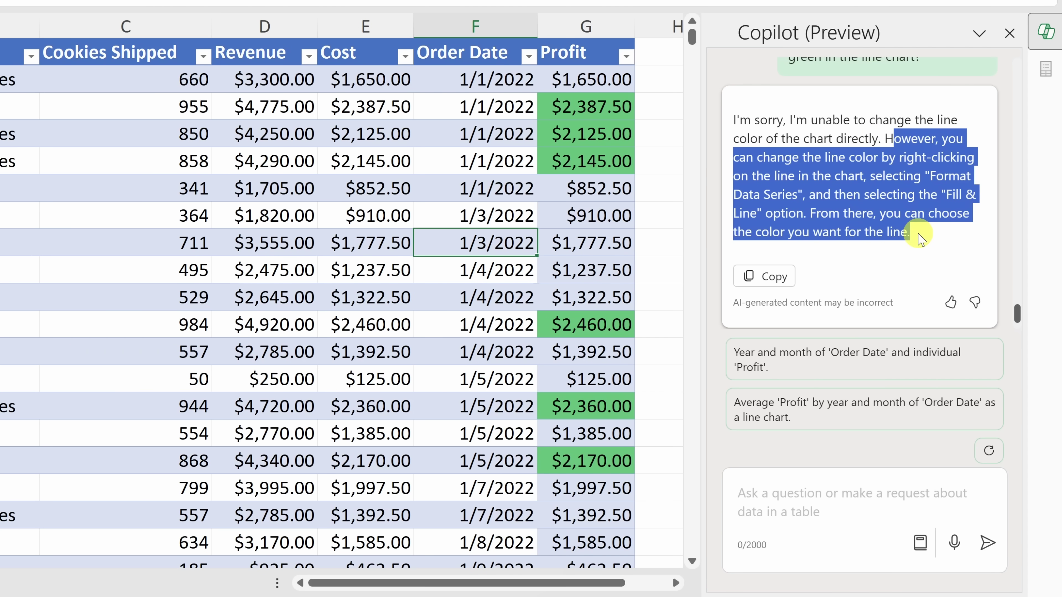
left_click(921, 239)
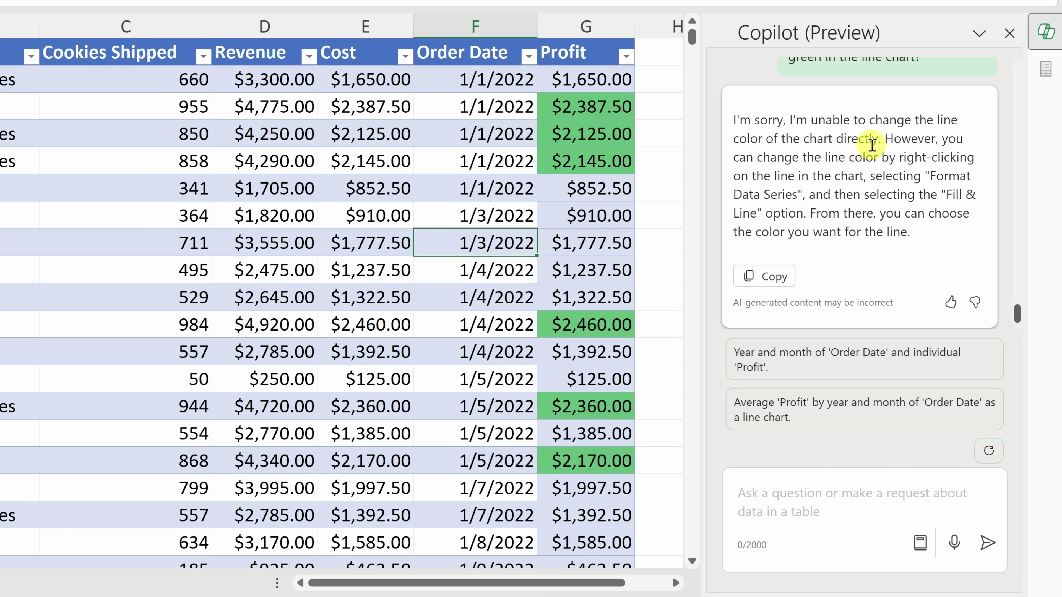
scroll(872, 144, "down", 1)
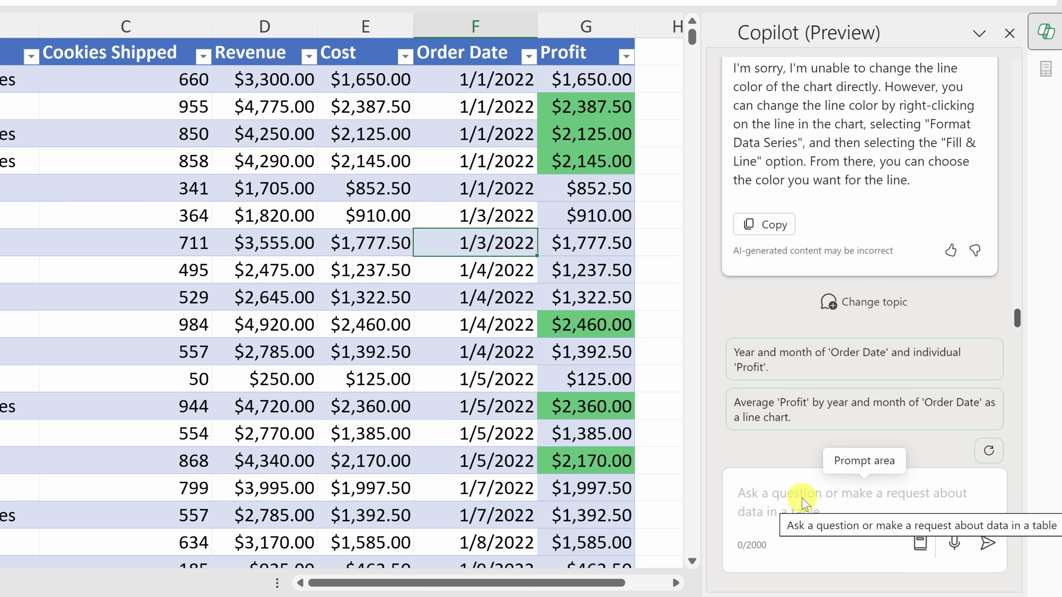
left_click(803, 492)
Ask Copilot about seasonal trends in cookie sales and view its five-outlier Cookies Shipped chart
type("Are there any seasonal trends in cookie sales?")
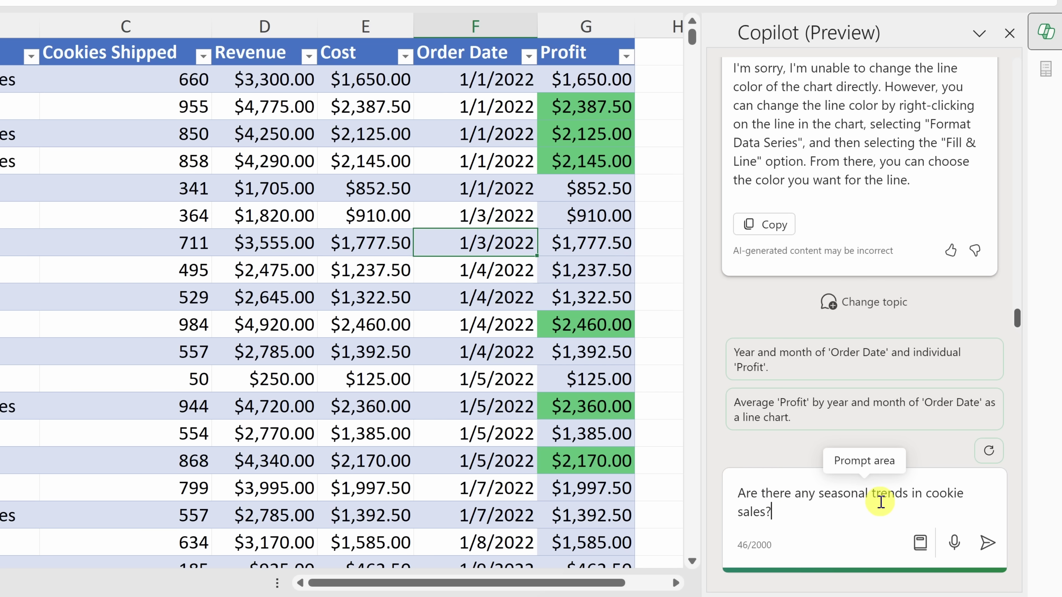
left_click(987, 542)
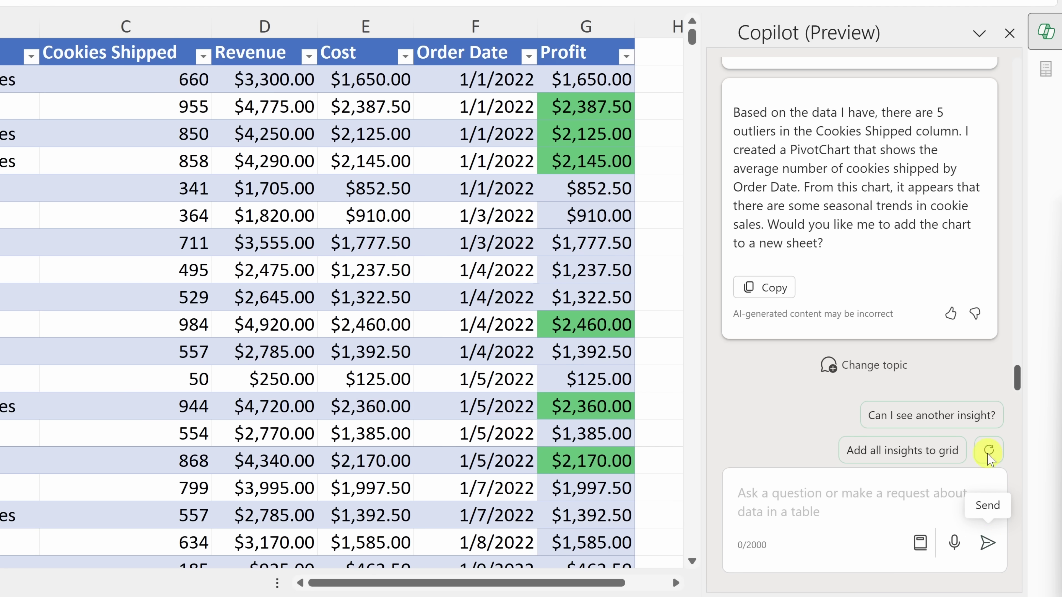
scroll(948, 325, "up", 6)
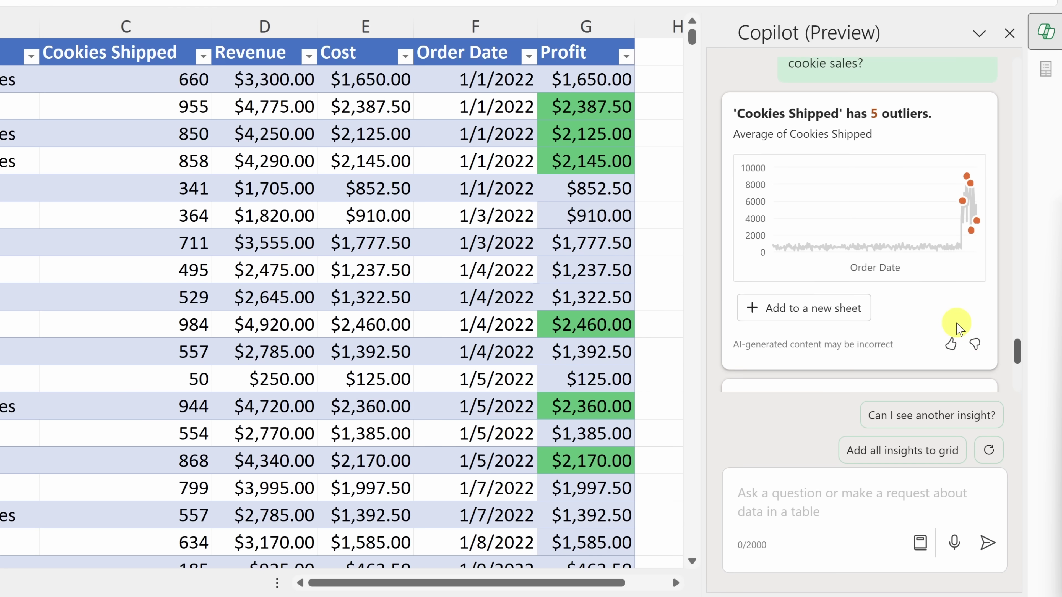